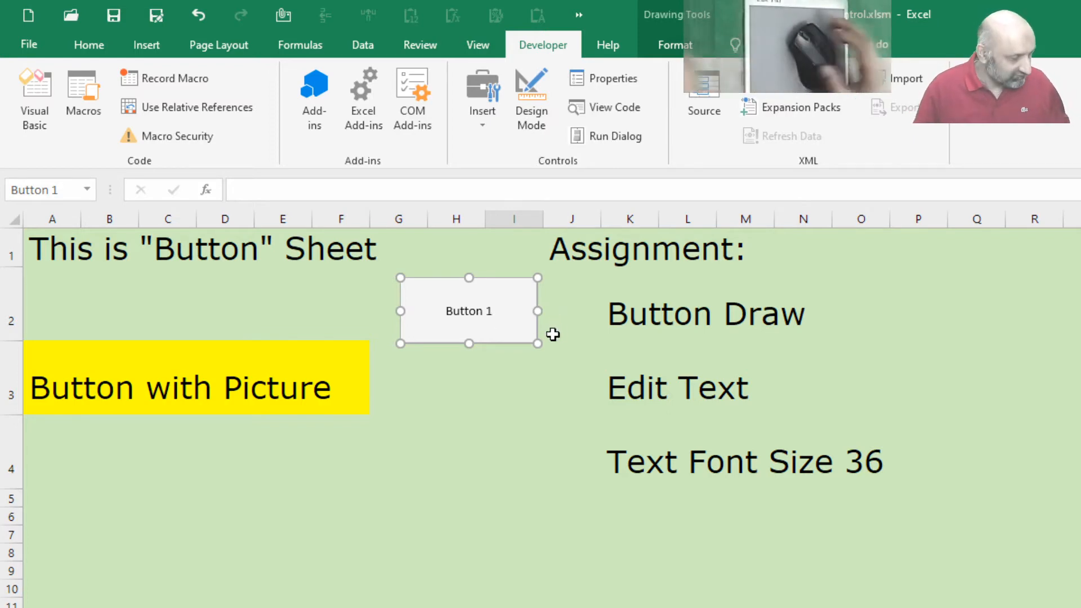
# Delete the existing form button and draw a larger form control button across columns G to J in rows 2 and 3
pyautogui.press('Delete')
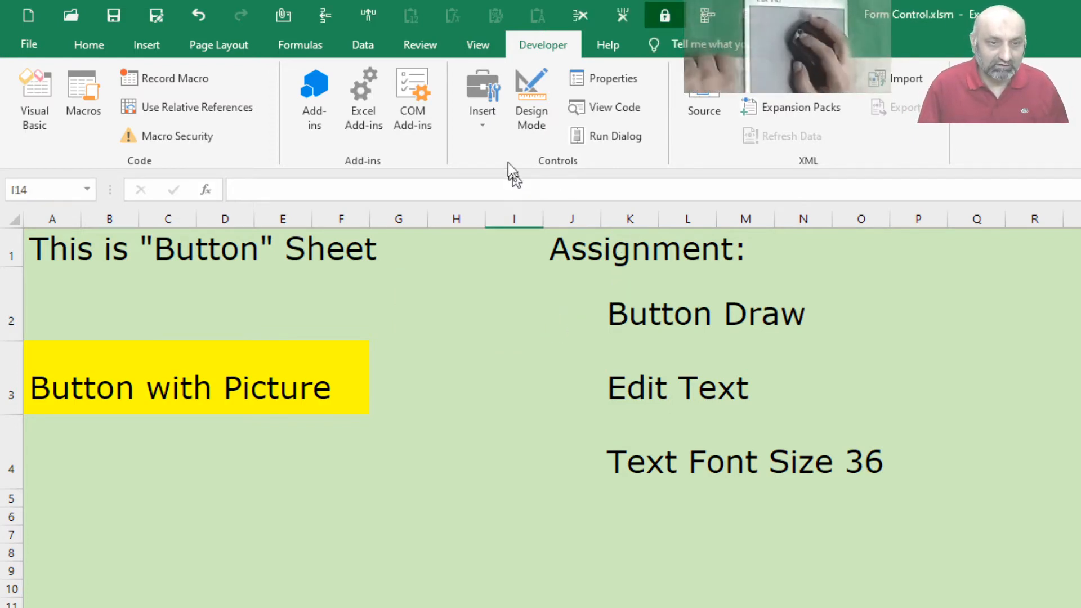
pyautogui.click(490, 131)
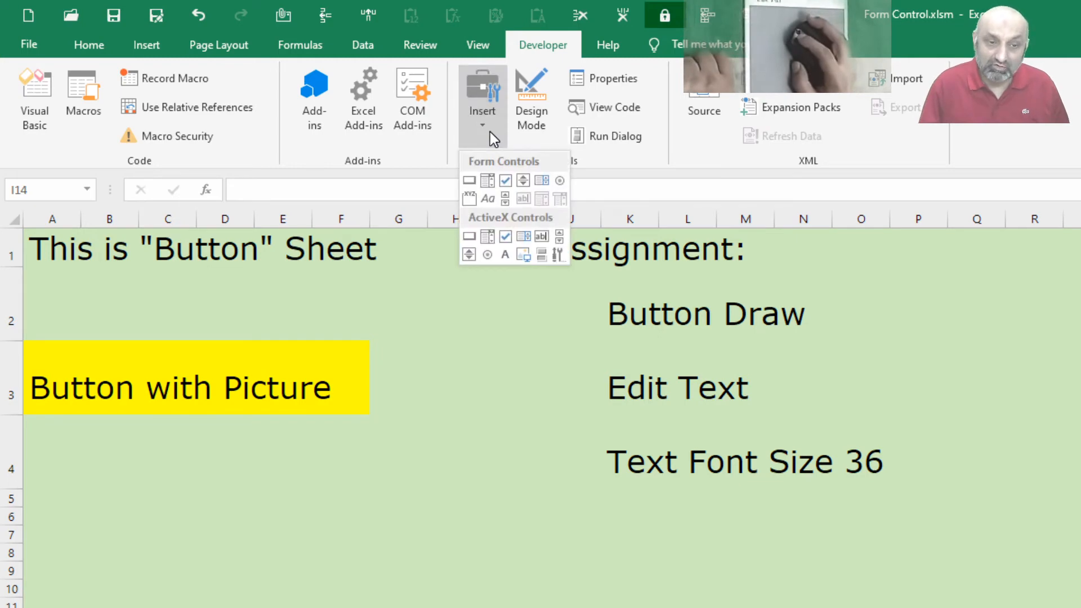
pyautogui.click(470, 182)
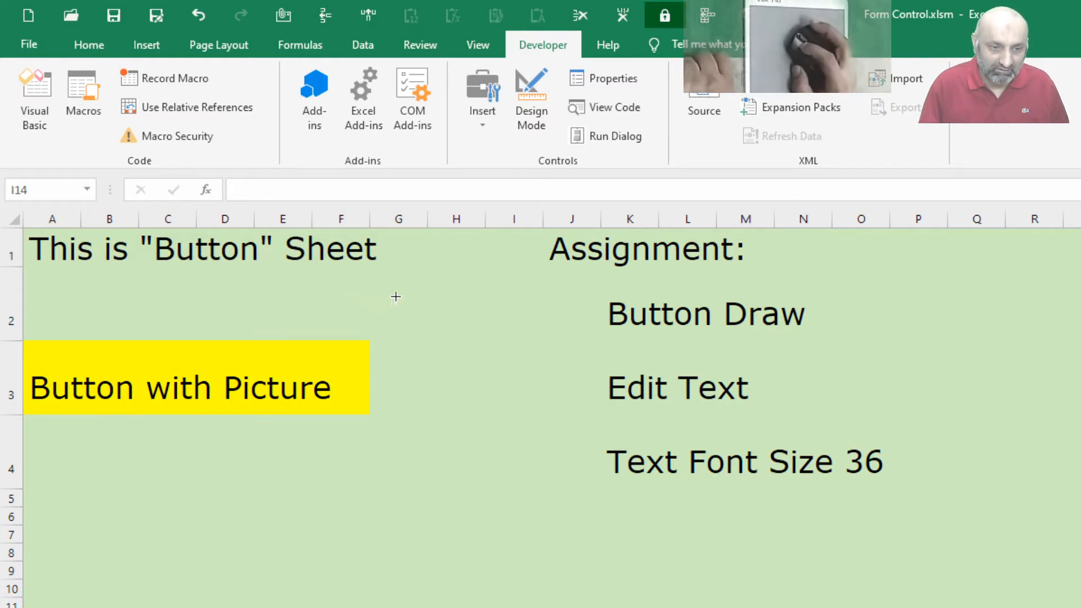
pyautogui.moveTo(396, 298)
pyautogui.mouseDown()
pyautogui.moveTo(495, 370)
pyautogui.moveTo(596, 390)
pyautogui.moveTo(599, 371)
pyautogui.mouseUp()
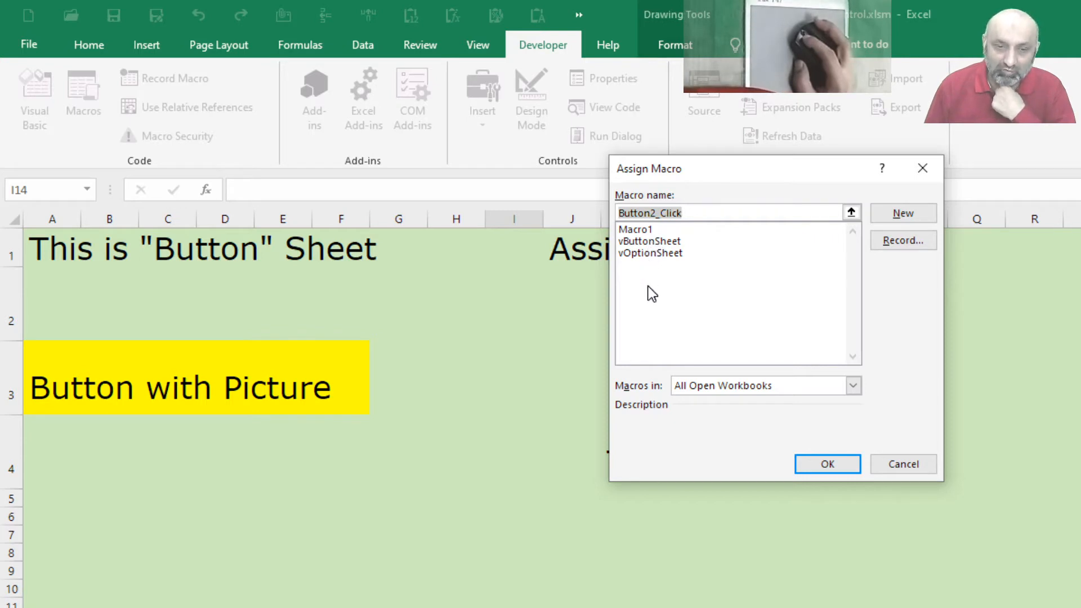
# Assign the vOptionSheet macro to the new button and deselect the button
pyautogui.click(674, 243)
pyautogui.click(677, 254)
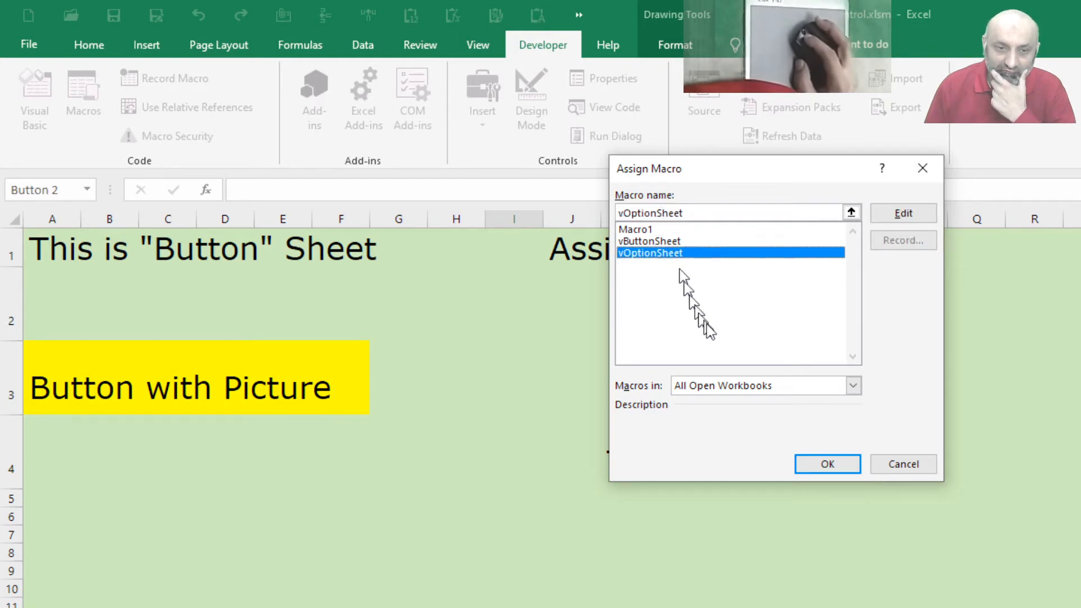
pyautogui.click(828, 464)
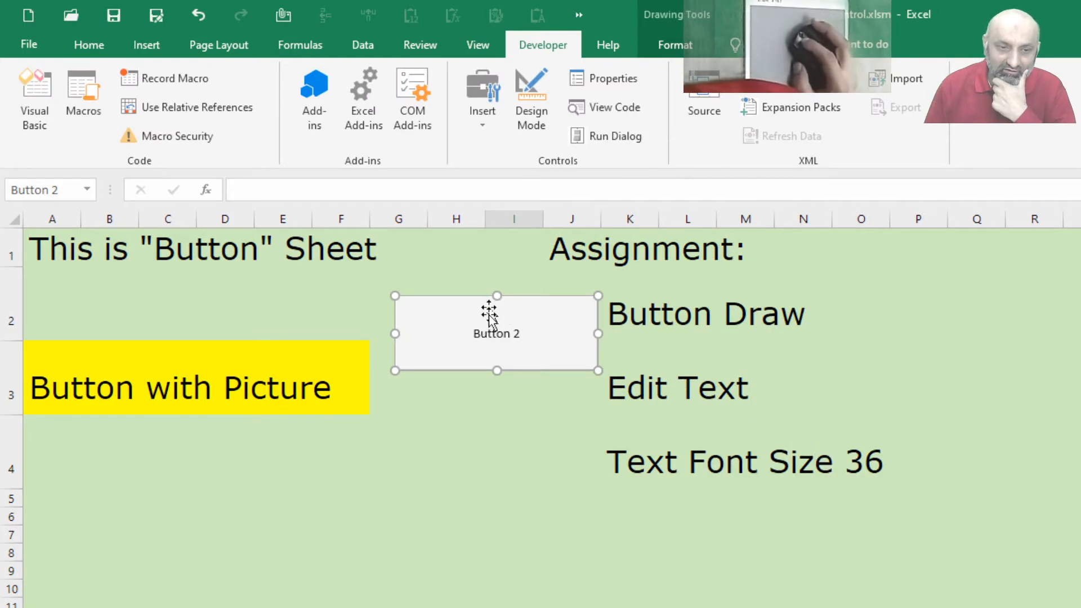
pyautogui.click(512, 425)
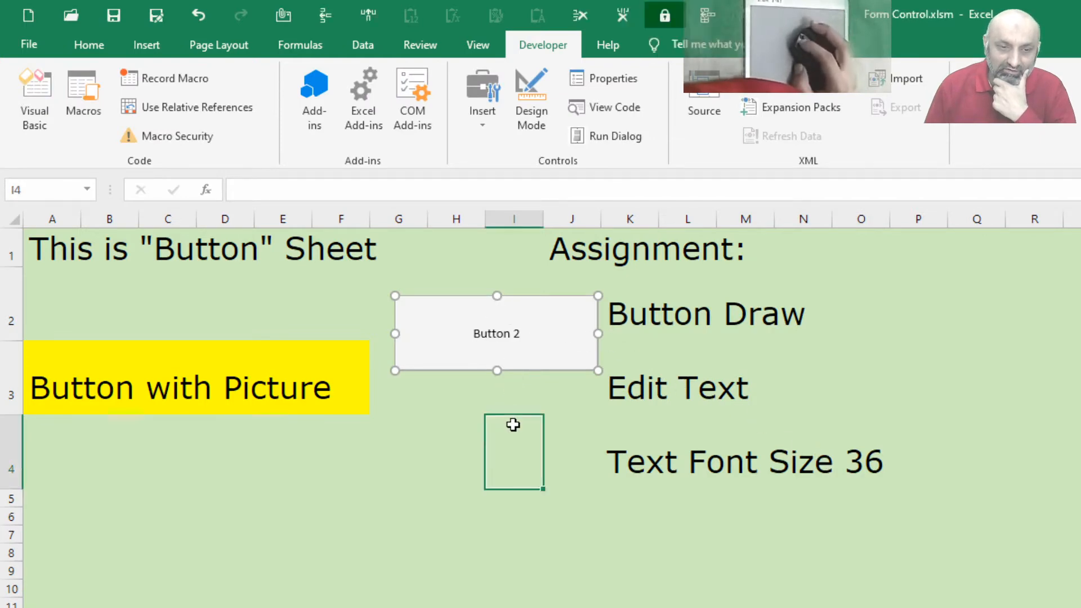
# Check which macro is assigned to the button beside the assignment list
pyautogui.rightClick(522, 355)
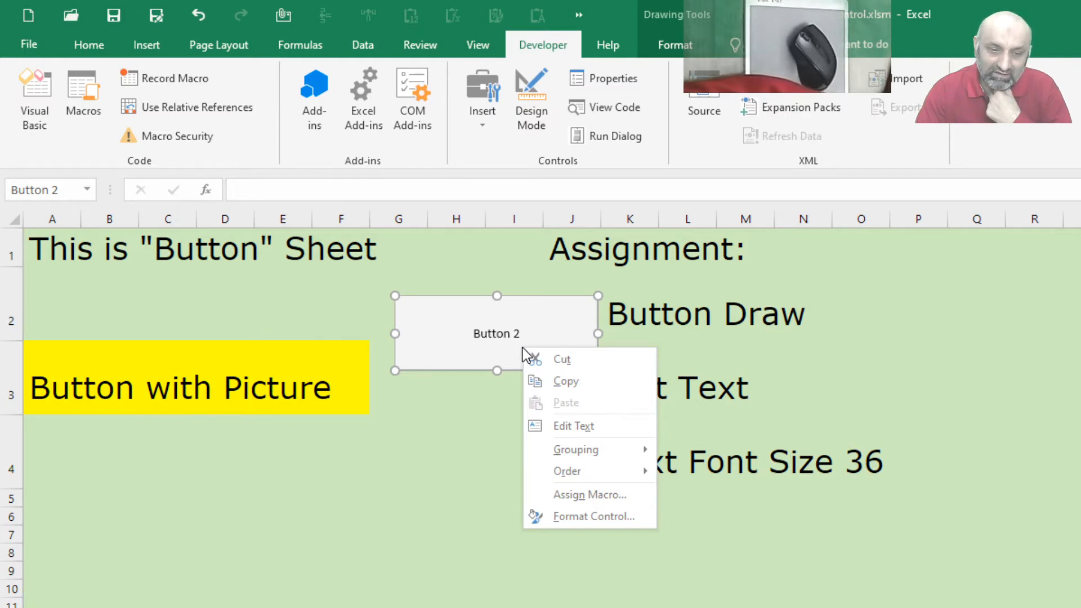
pyautogui.click(564, 496)
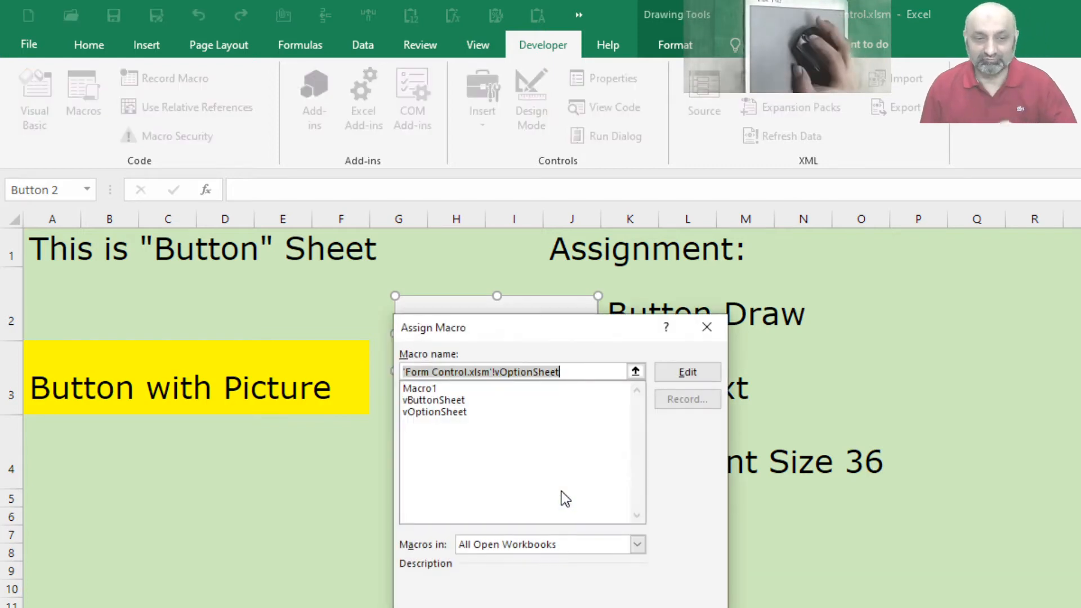
pyautogui.click(659, 604)
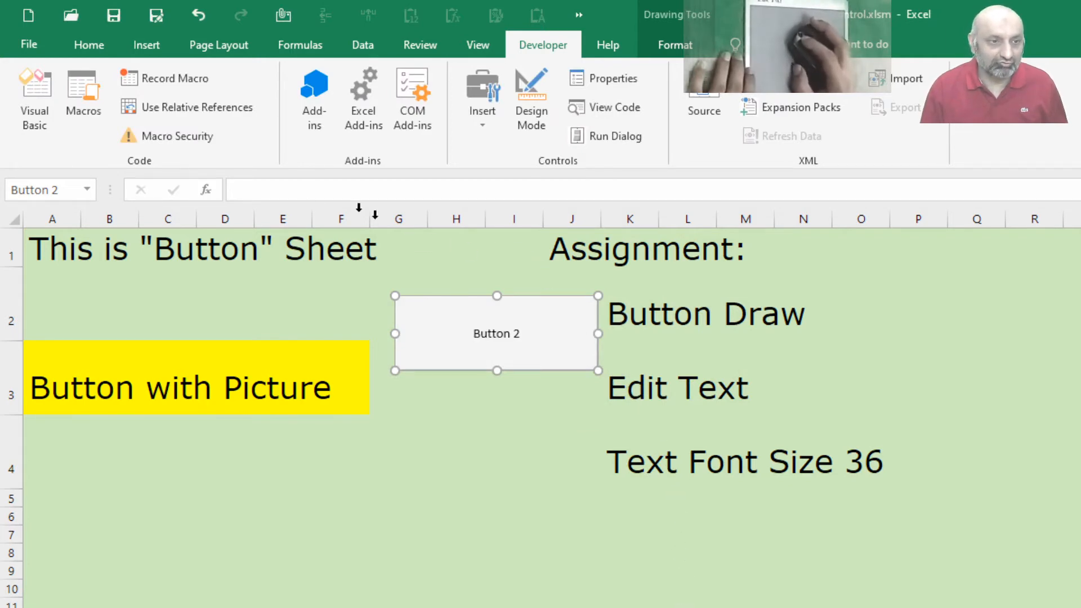
# Examine the macro code in Module1 and Module2 in the Visual Basic editor, then return to the worksheet
pyautogui.click(39, 93)
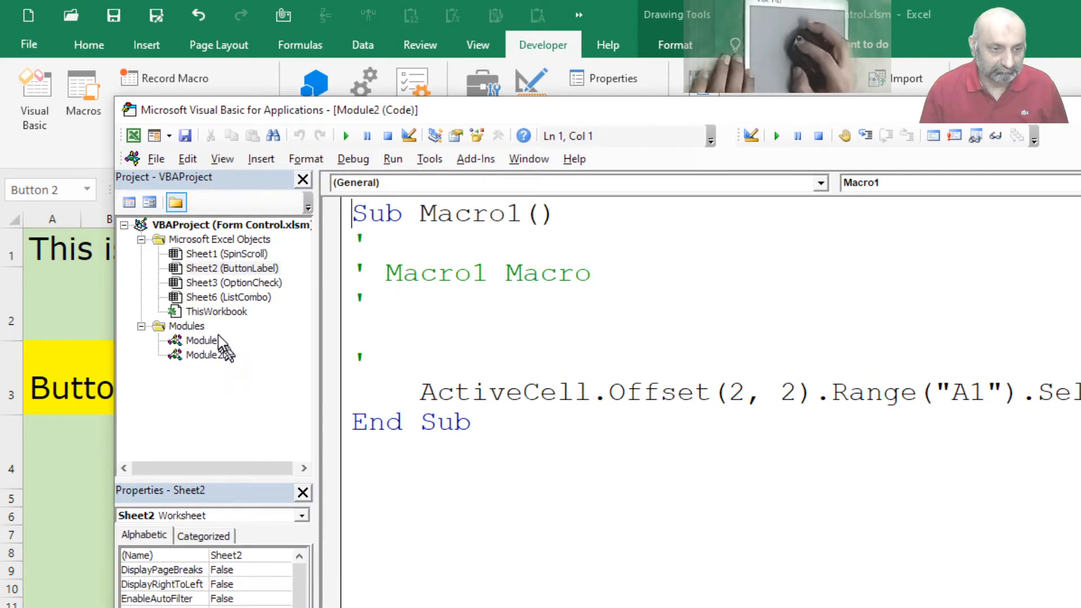
pyautogui.doubleClick(218, 337)
pyautogui.click(208, 356)
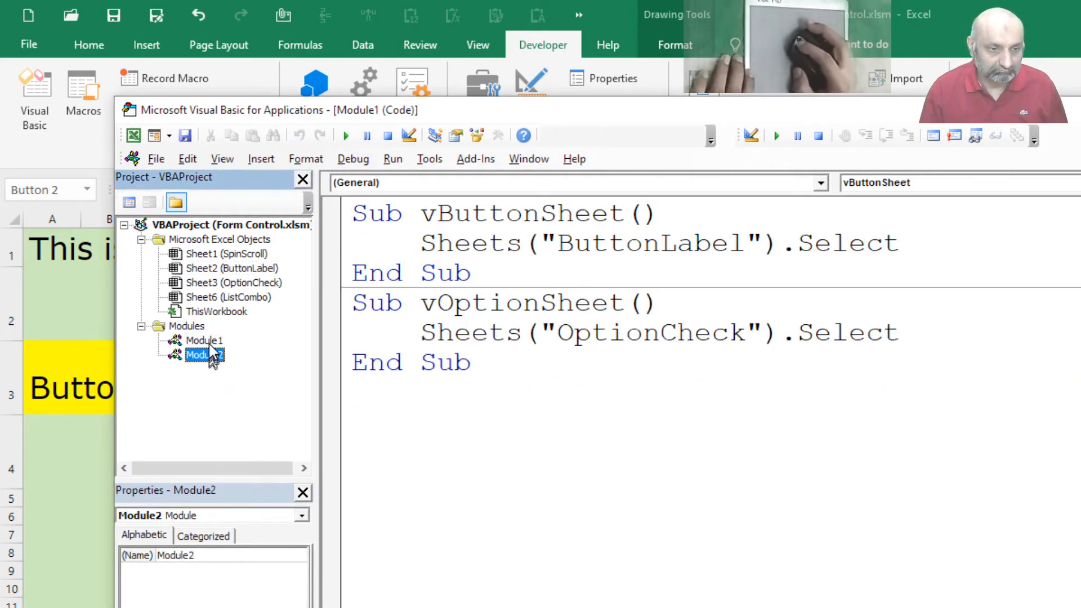
pyautogui.doubleClick(209, 355)
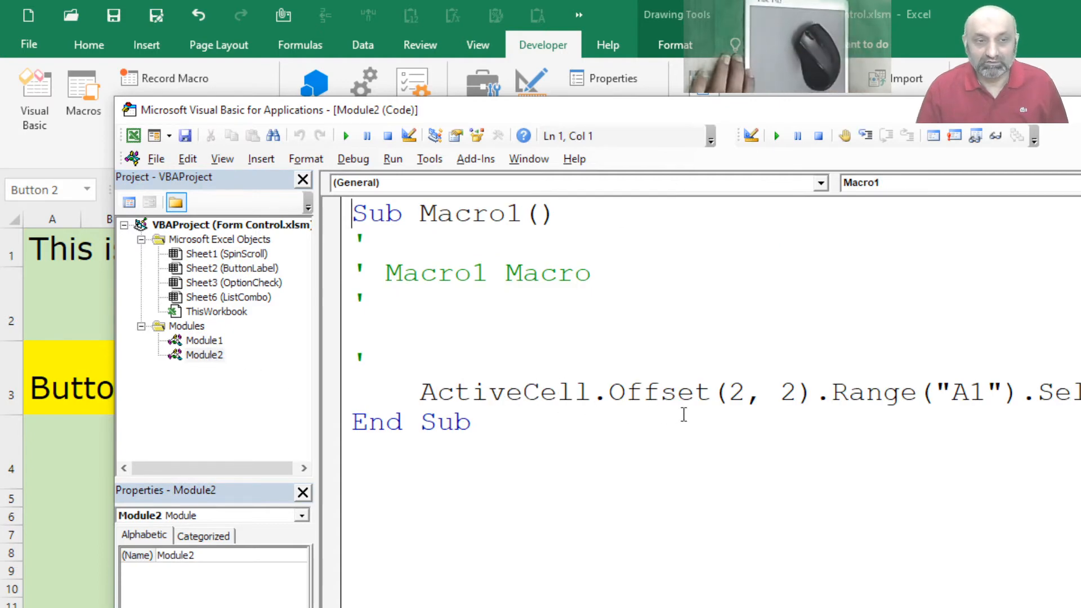
pyautogui.moveTo(718, 111); pyautogui.dragTo(704, 192)
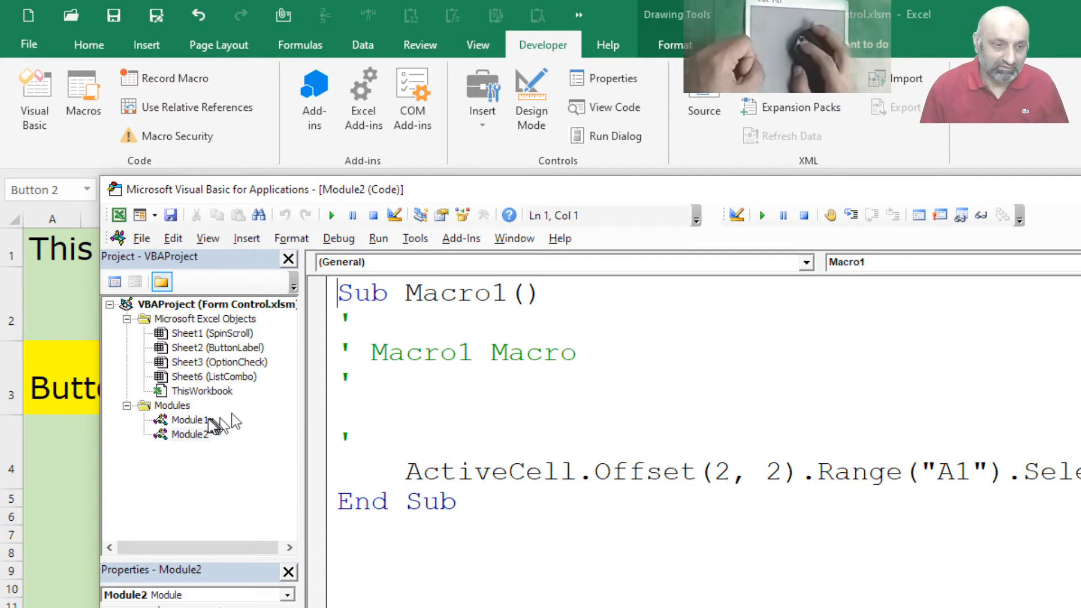
pyautogui.doubleClick(189, 420)
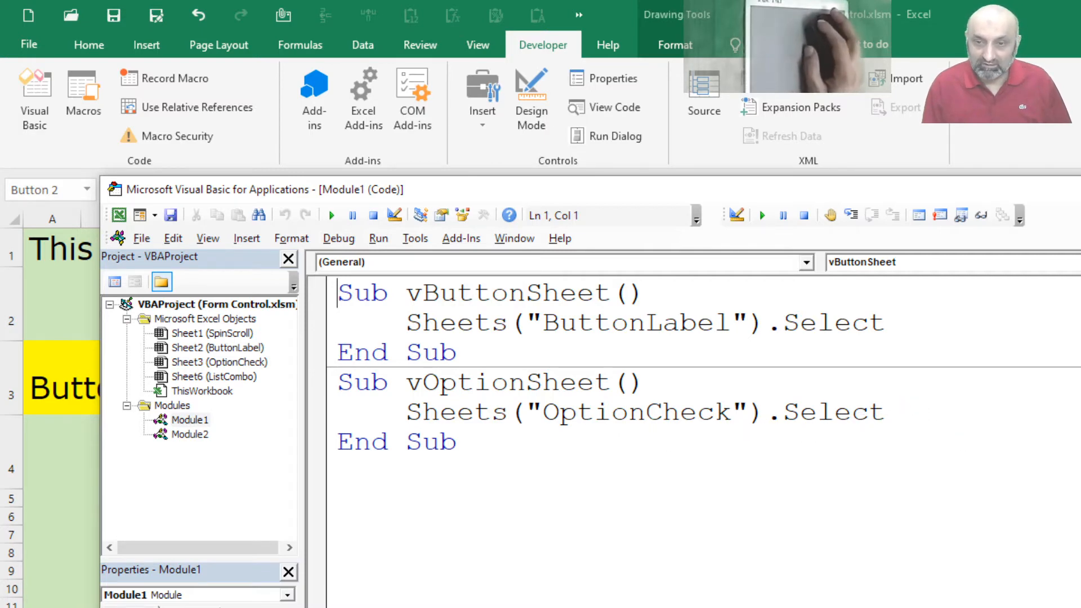
pyautogui.click(1077, 189)
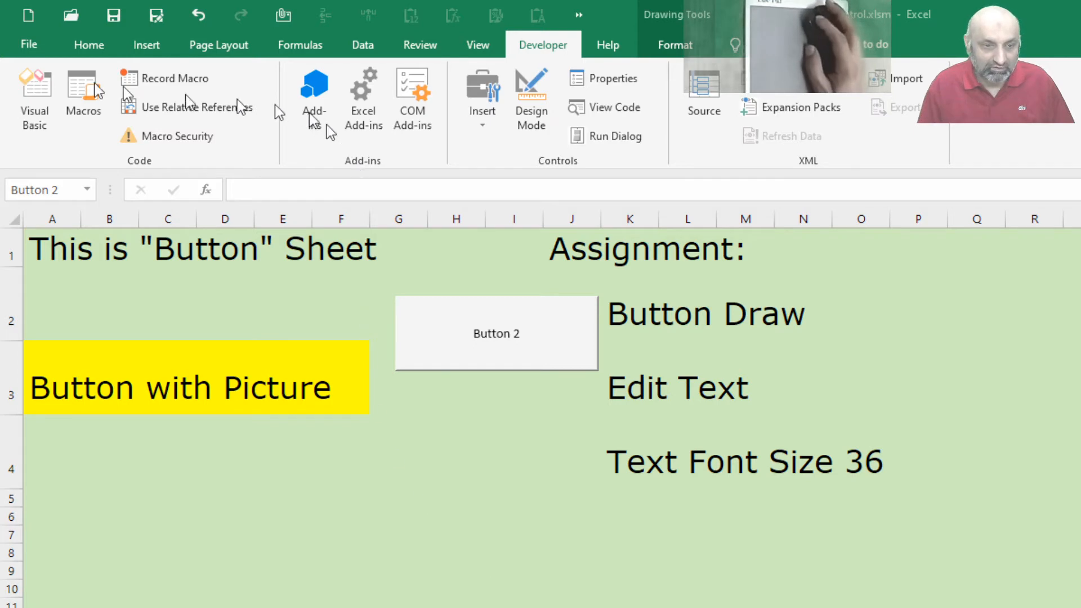
pyautogui.click(39, 99)
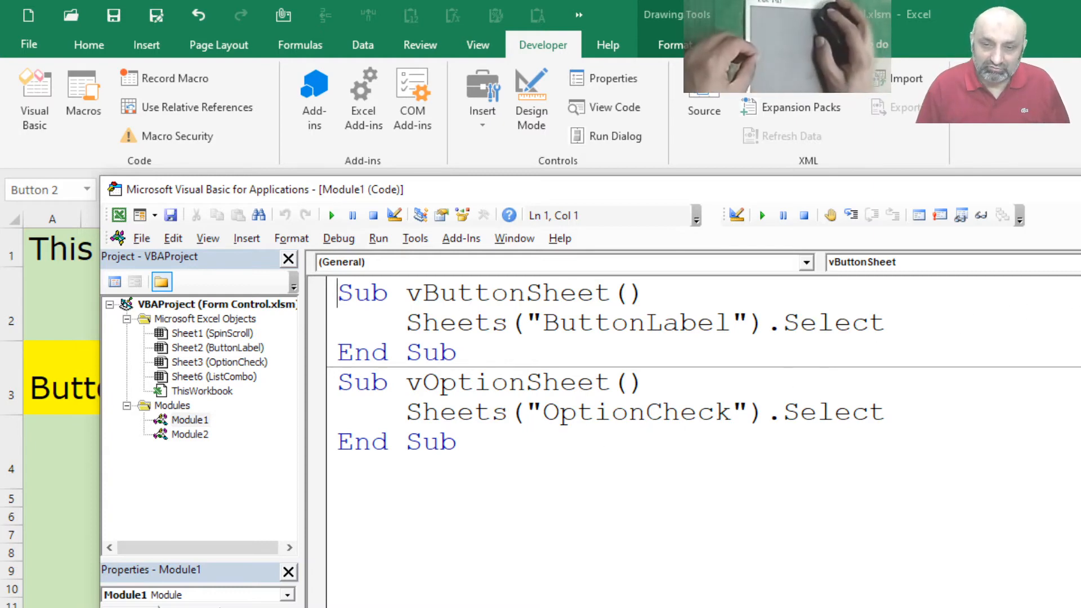
pyautogui.click(1080, 190)
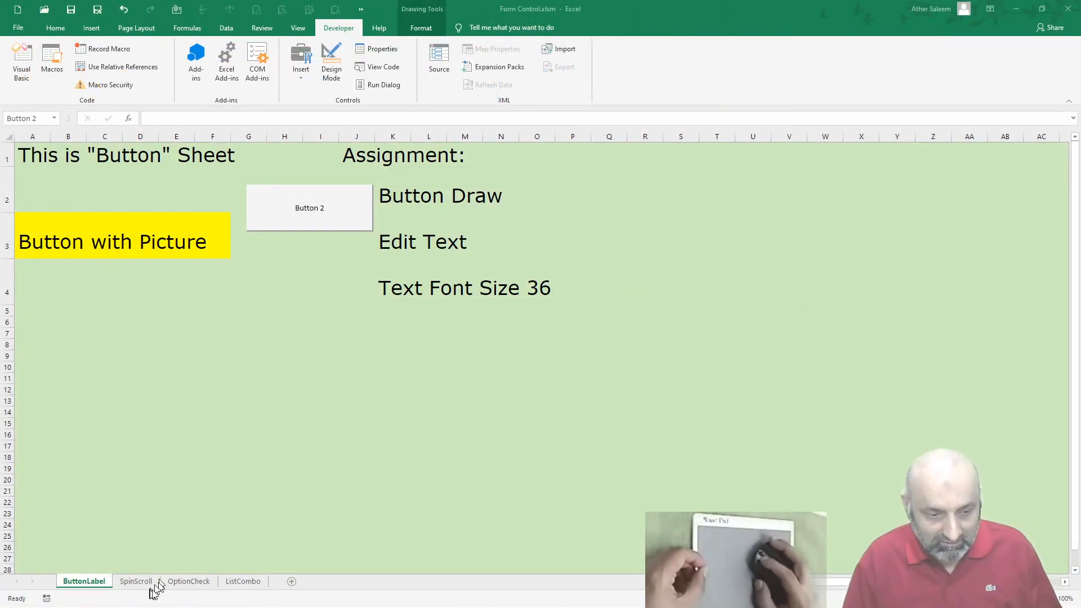
# Look through the OptionCheck, ListCombo, SpinScroll and ButtonLabel sheets and compare their names with the Module1 macro code
pyautogui.click(200, 583)
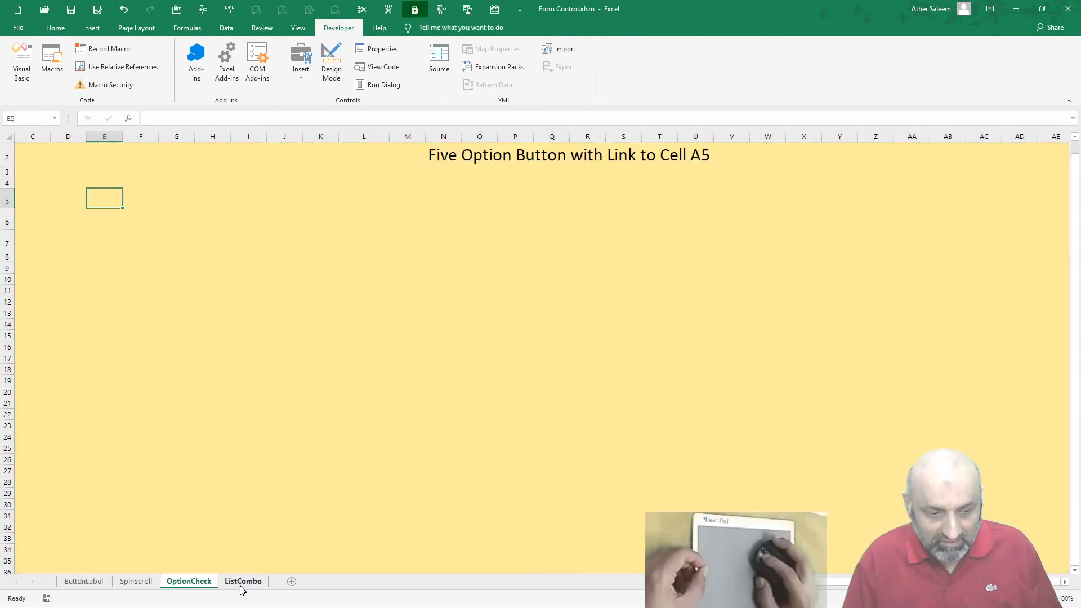
pyautogui.click(241, 583)
pyautogui.click(203, 585)
pyautogui.click(138, 583)
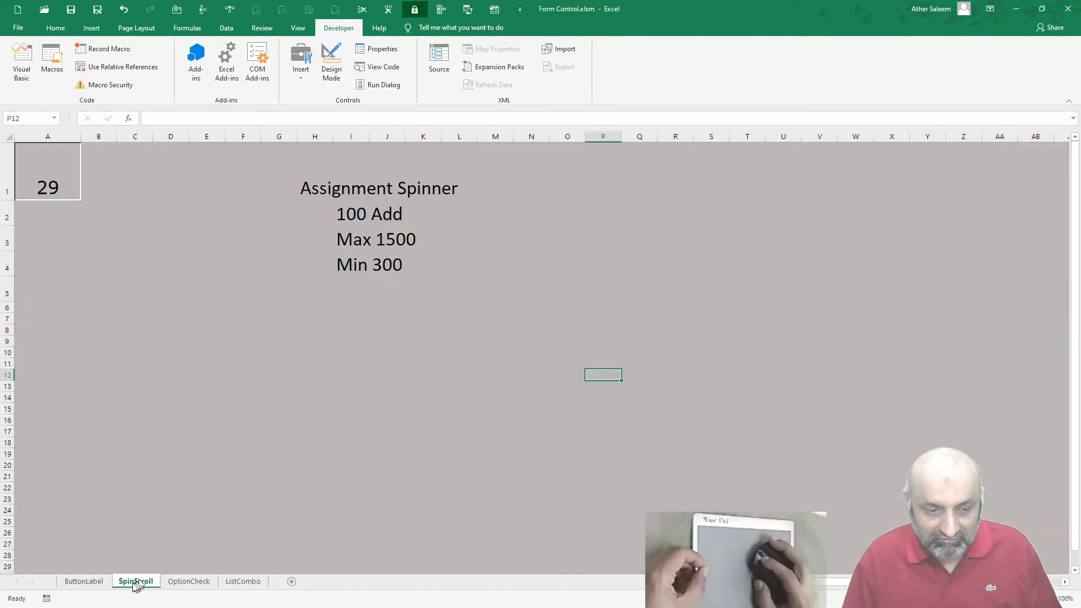
pyautogui.click(101, 585)
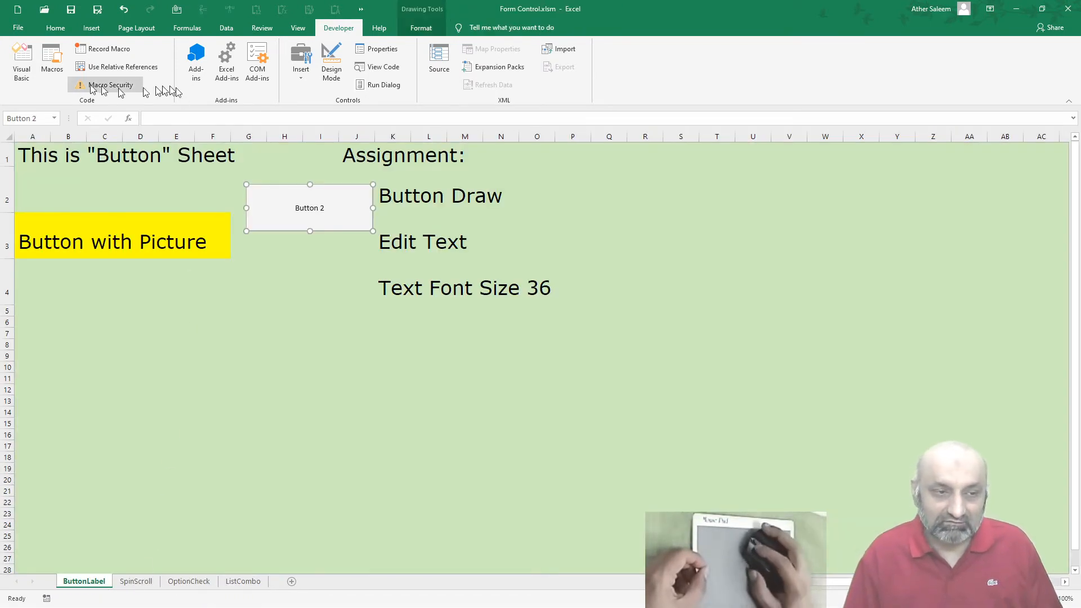
pyautogui.click(23, 70)
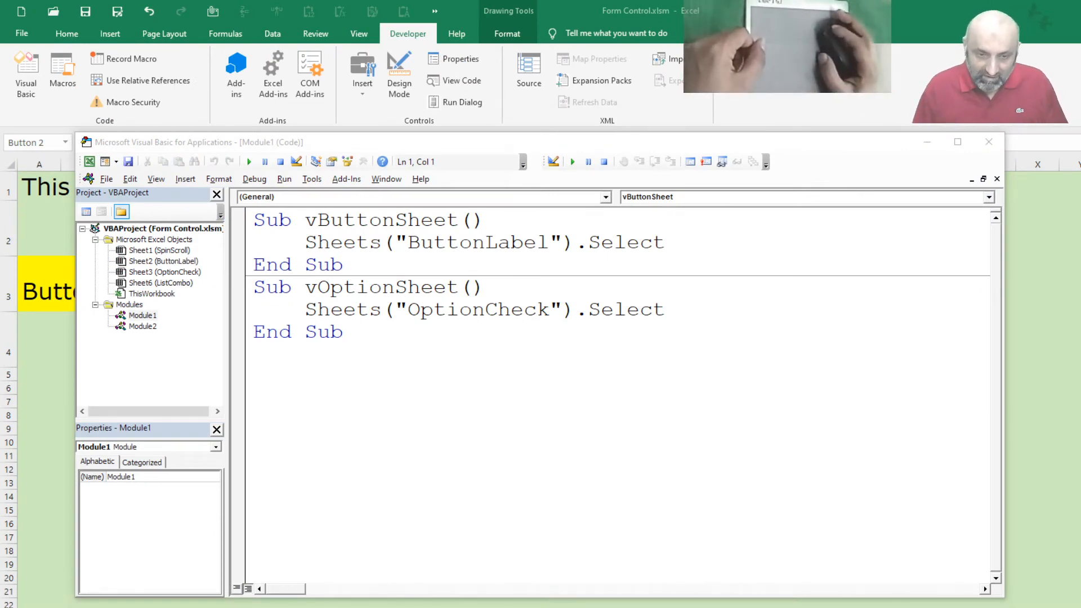
pyautogui.click(928, 141)
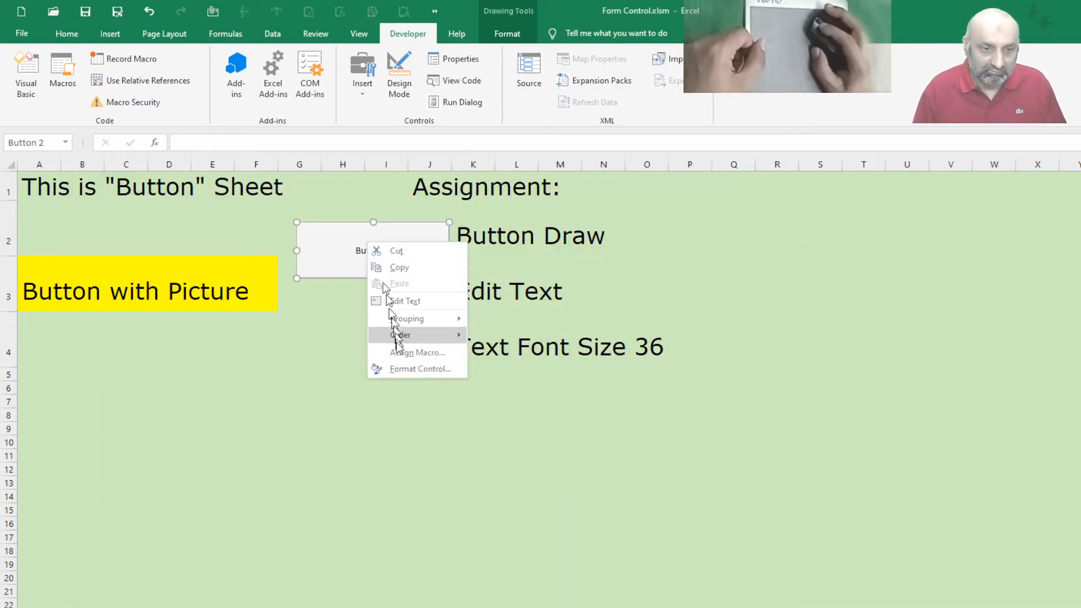
# Confirm vOptionSheet as the button's assigned macro and run the button to go to the OptionCheck sheet
pyautogui.click(404, 353)
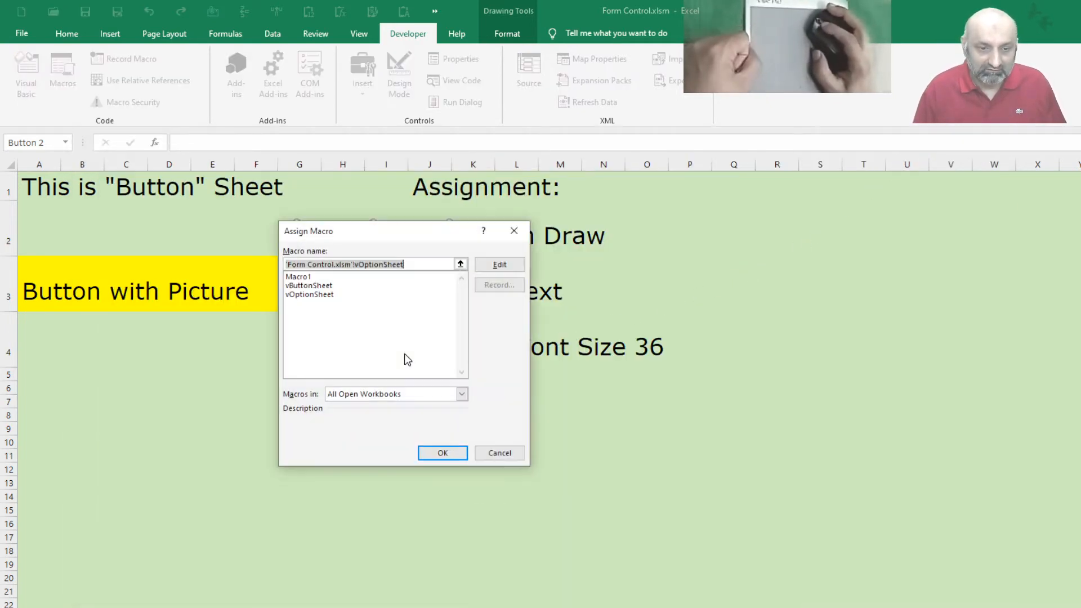
pyautogui.click(326, 295)
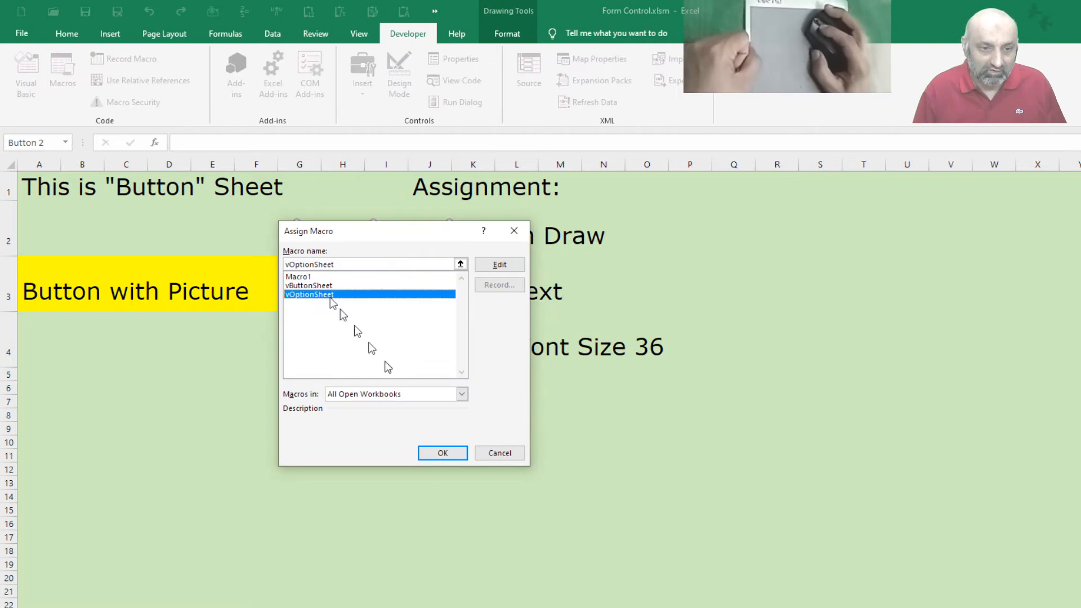
pyautogui.click(444, 453)
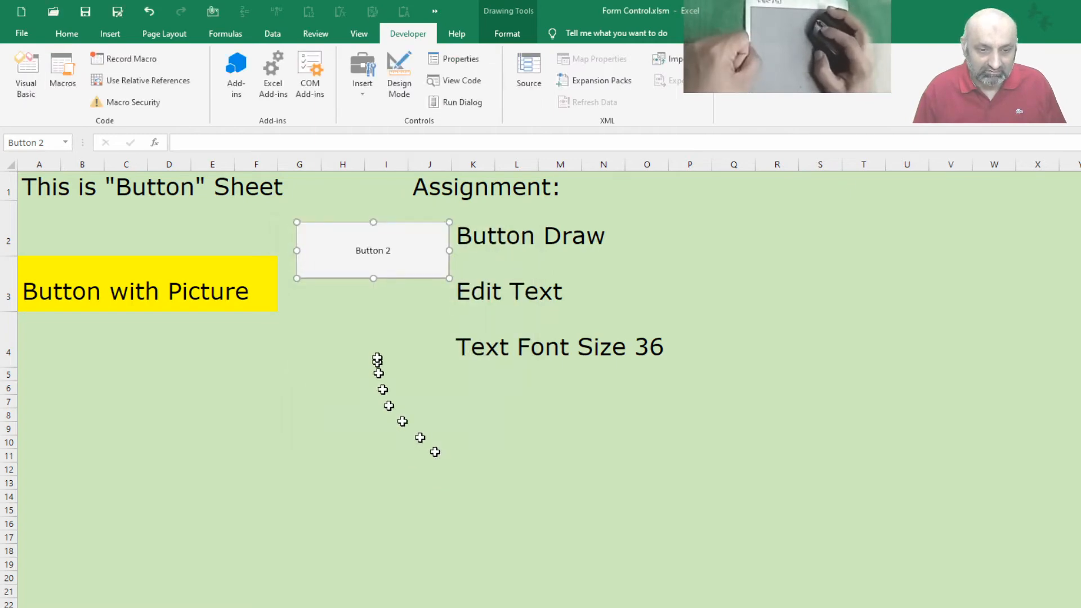
pyautogui.click(351, 318)
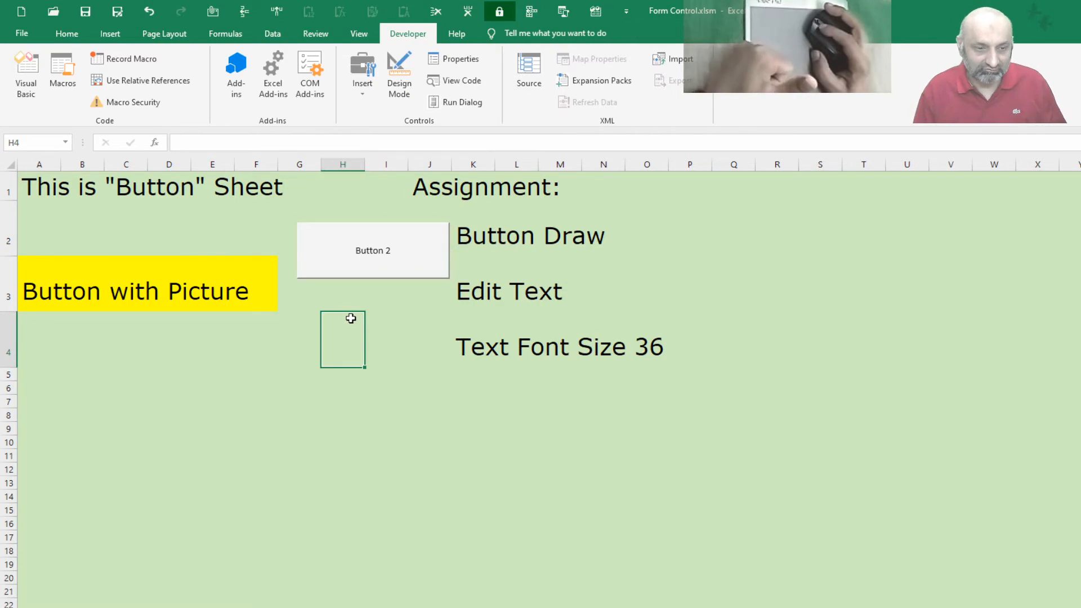
pyautogui.click(376, 261)
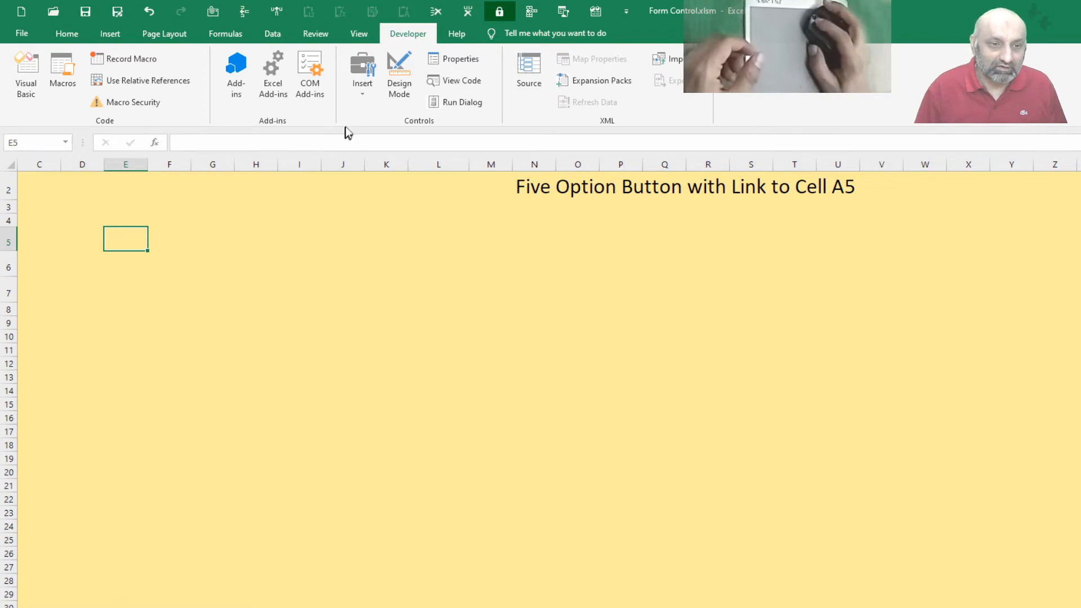
# Draw a form control button across columns E to H in rows 3 to 7 of the OptionCheck sheet
pyautogui.click(357, 99)
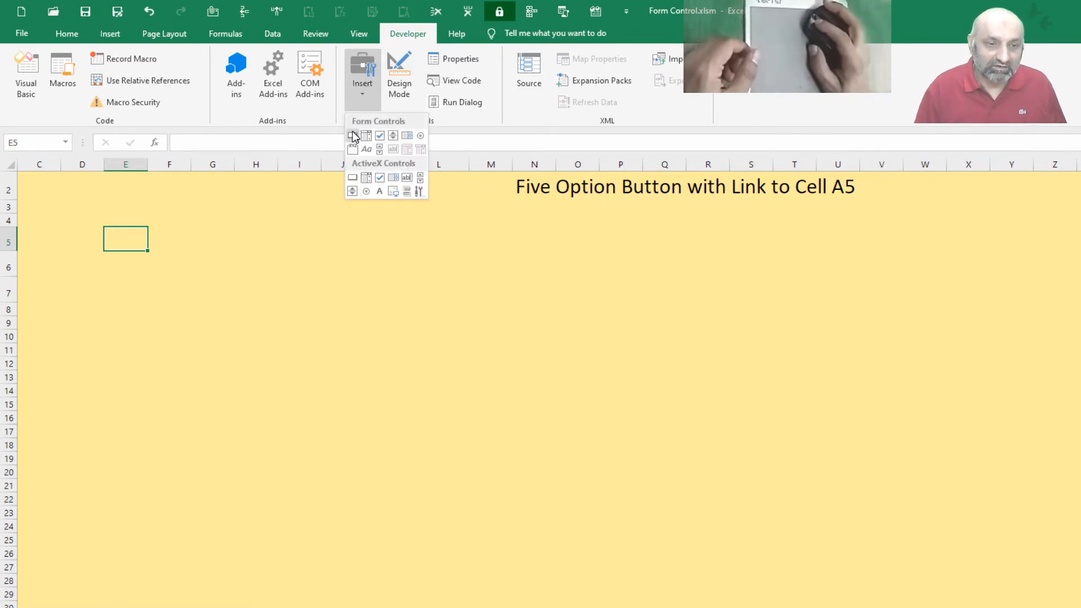
pyautogui.click(352, 138)
pyautogui.moveTo(122, 208); pyautogui.dragTo(282, 289)
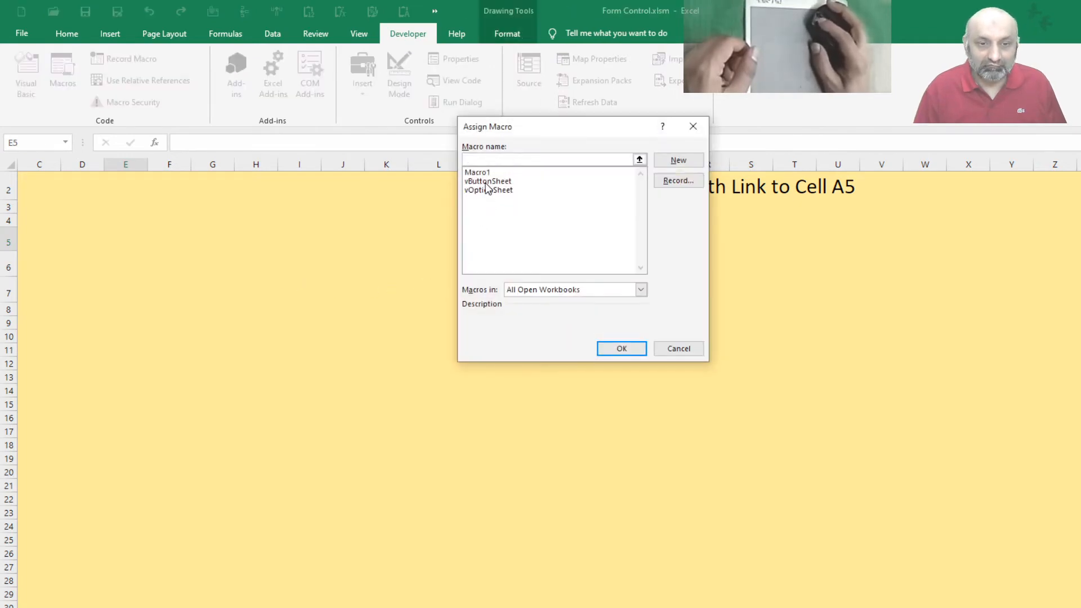
# Assign the vButtonSheet macro to the new button and run it to go to the ButtonLabel sheet
pyautogui.click(484, 181)
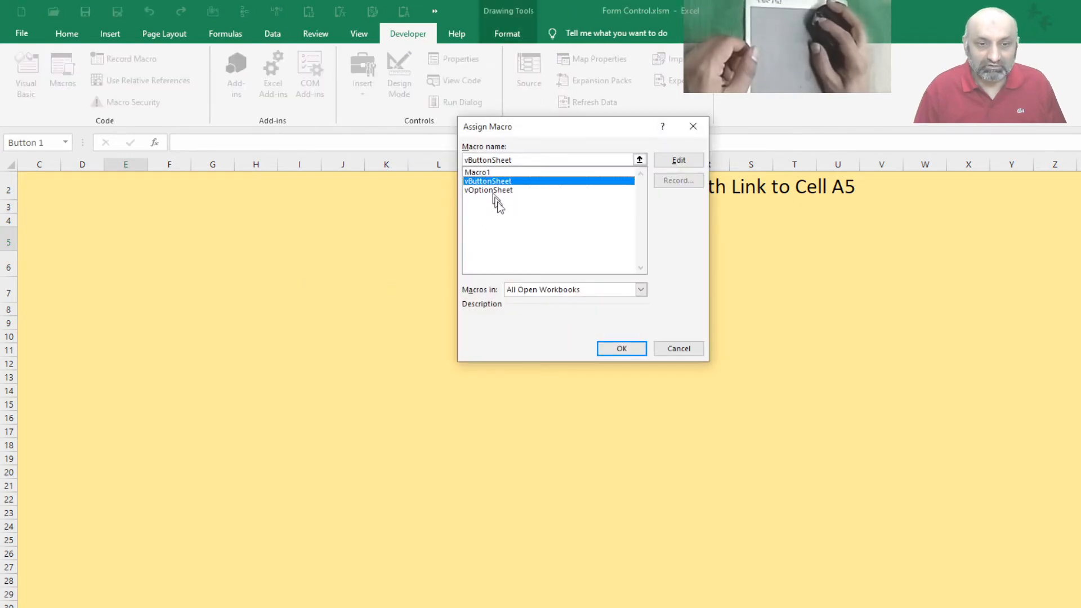
pyautogui.click(631, 353)
pyautogui.click(397, 340)
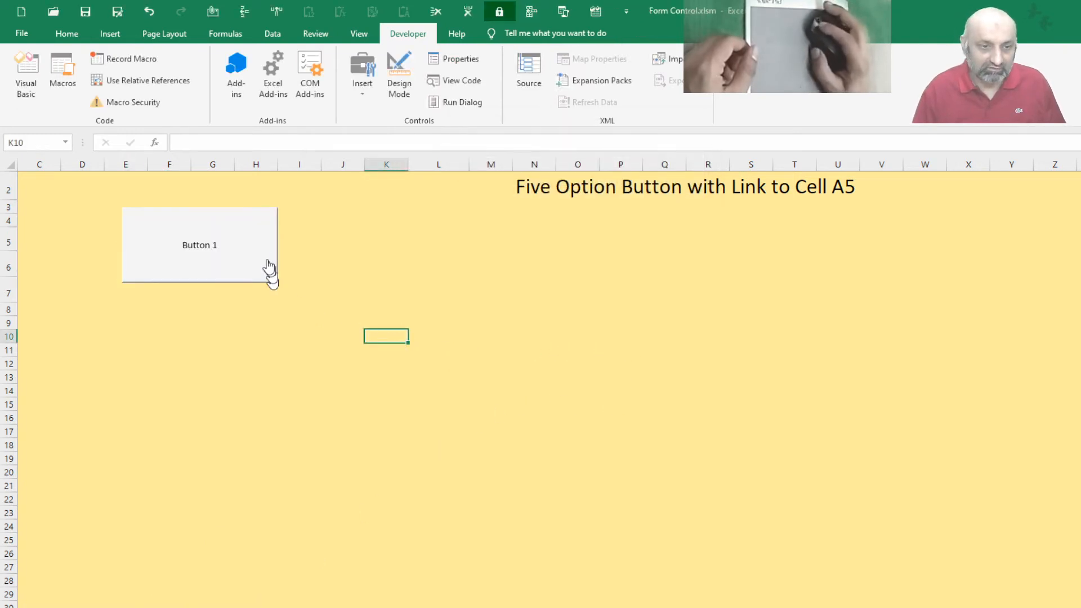
pyautogui.click(254, 243)
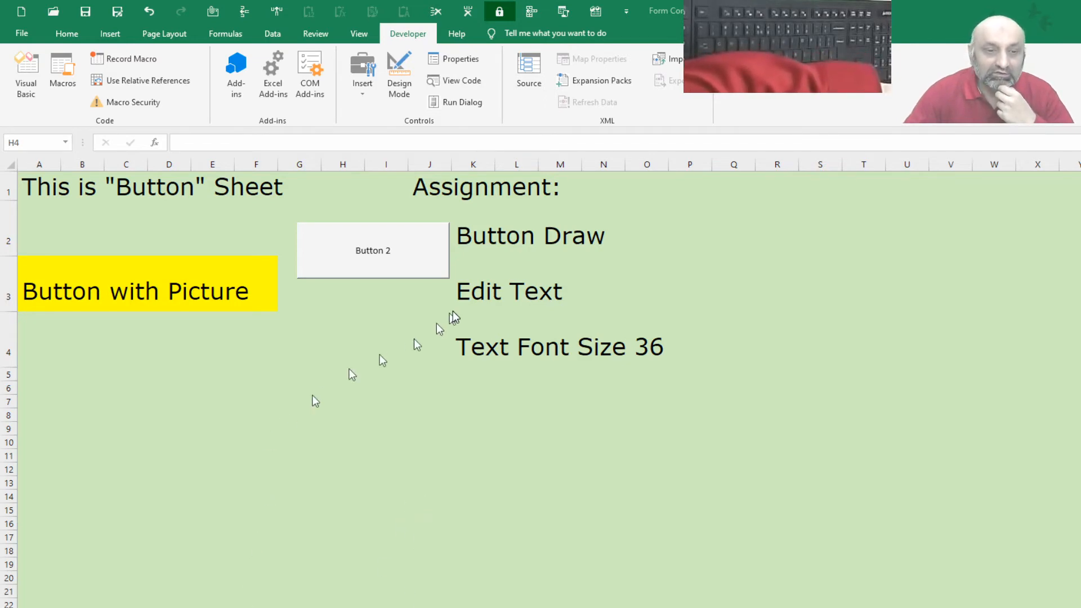
# Set the ButtonLabel sheet button's font to Verdana, size 22, in its control formatting
pyautogui.rightClick(400, 272)
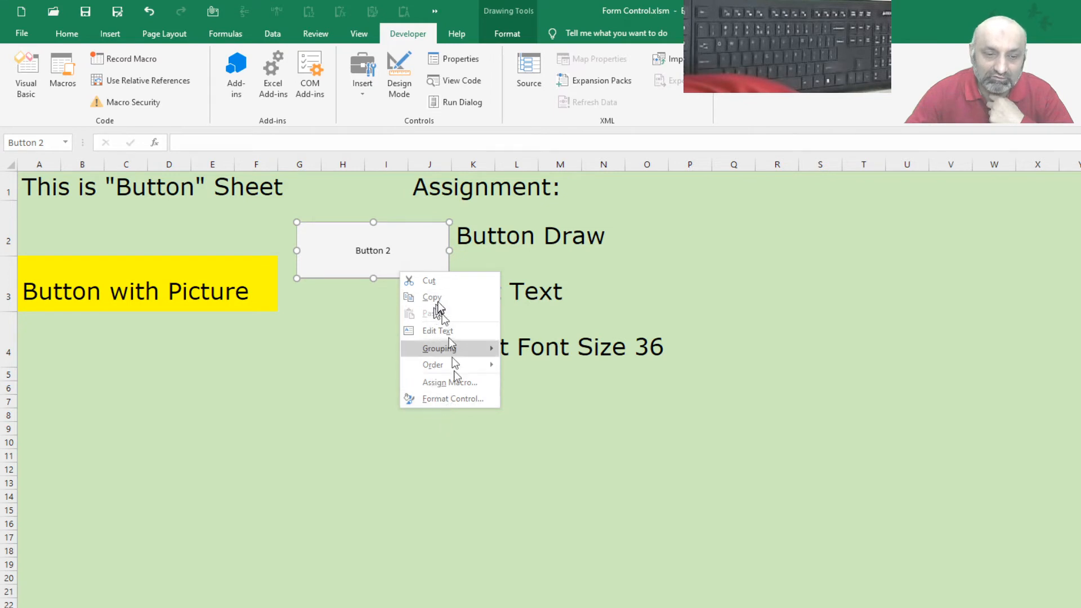
pyautogui.click(454, 399)
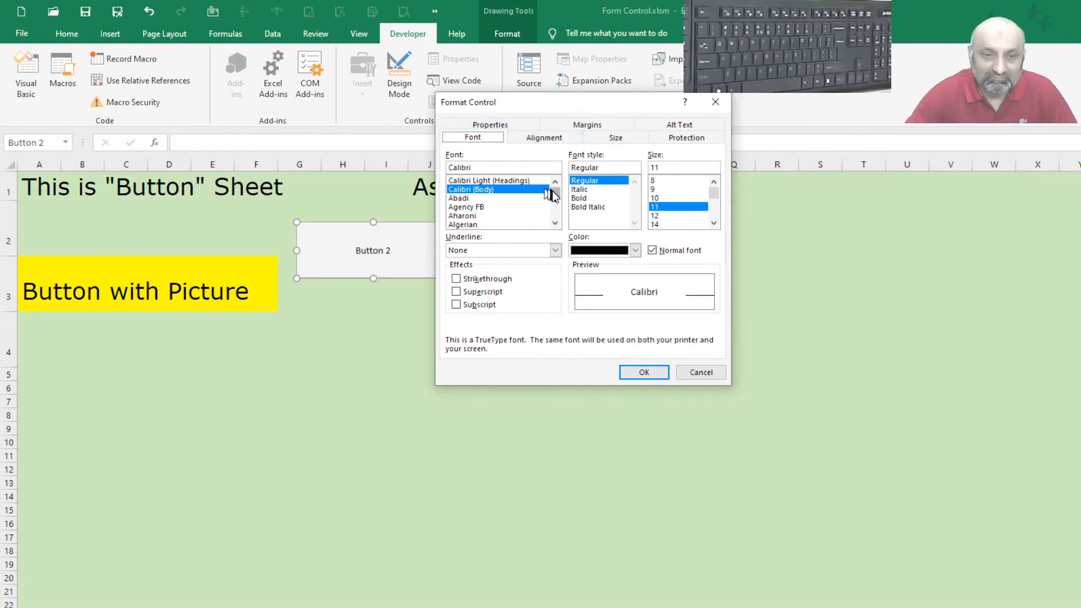
pyautogui.moveTo(554, 197)
pyautogui.mouseDown()
pyautogui.moveTo(556, 226)
pyautogui.moveTo(555, 194)
pyautogui.mouseUp()
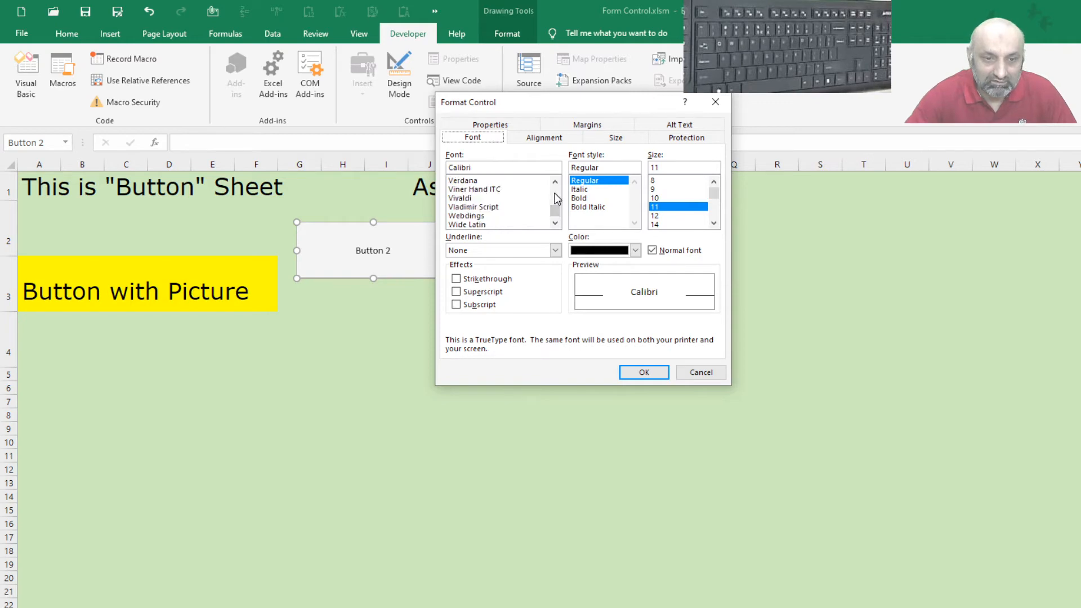
pyautogui.click(476, 183)
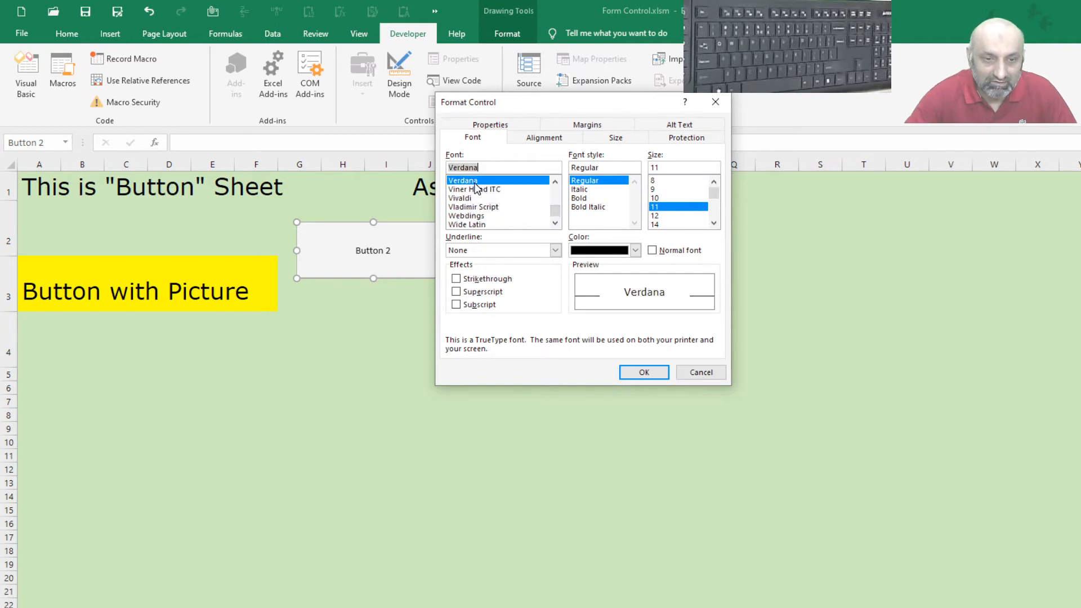
pyautogui.click(713, 224)
pyautogui.doubleClick(714, 224)
pyautogui.click(713, 224)
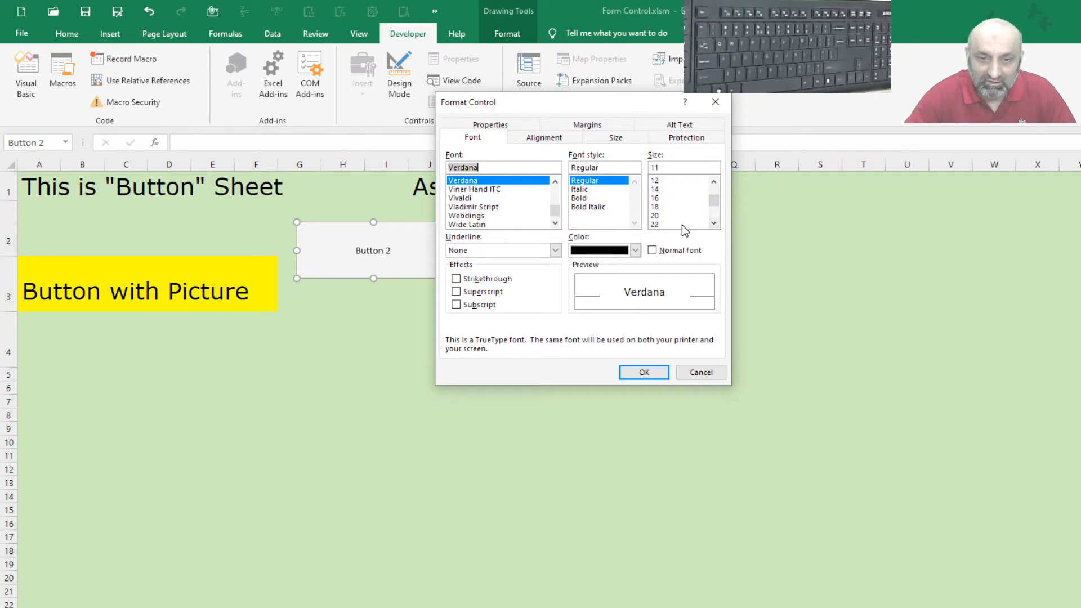
pyautogui.click(682, 225)
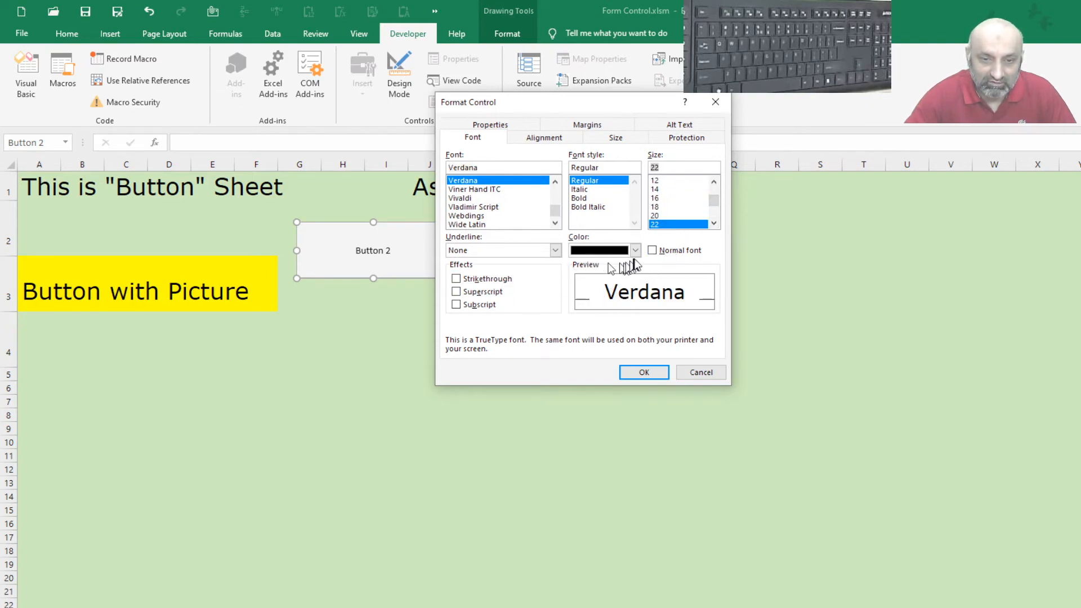
# Try red for the button's text colour, then settle on blue
pyautogui.click(636, 251)
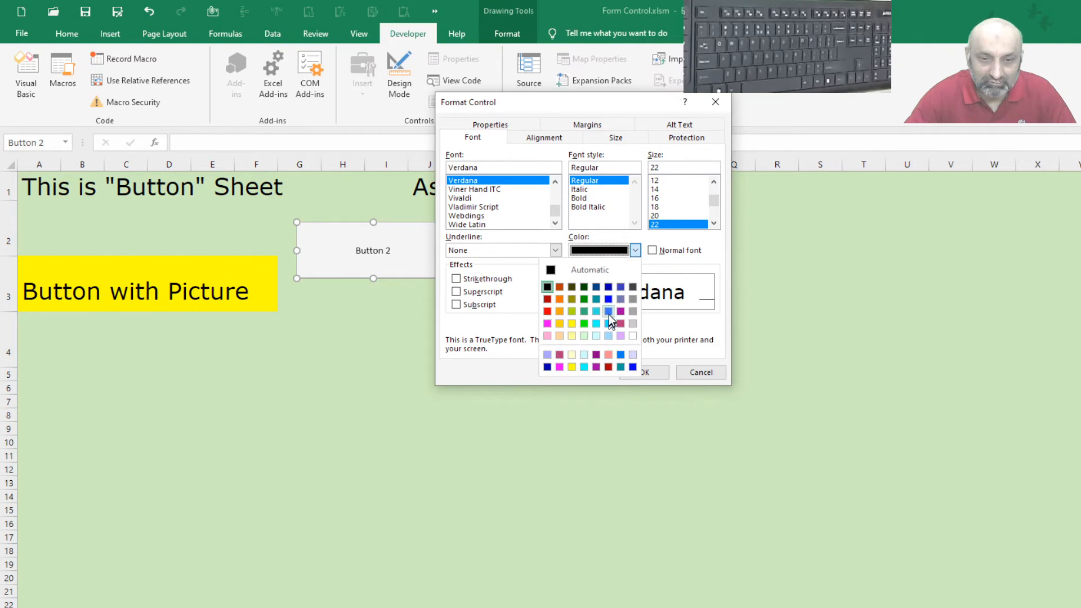
pyautogui.click(548, 312)
pyautogui.click(635, 251)
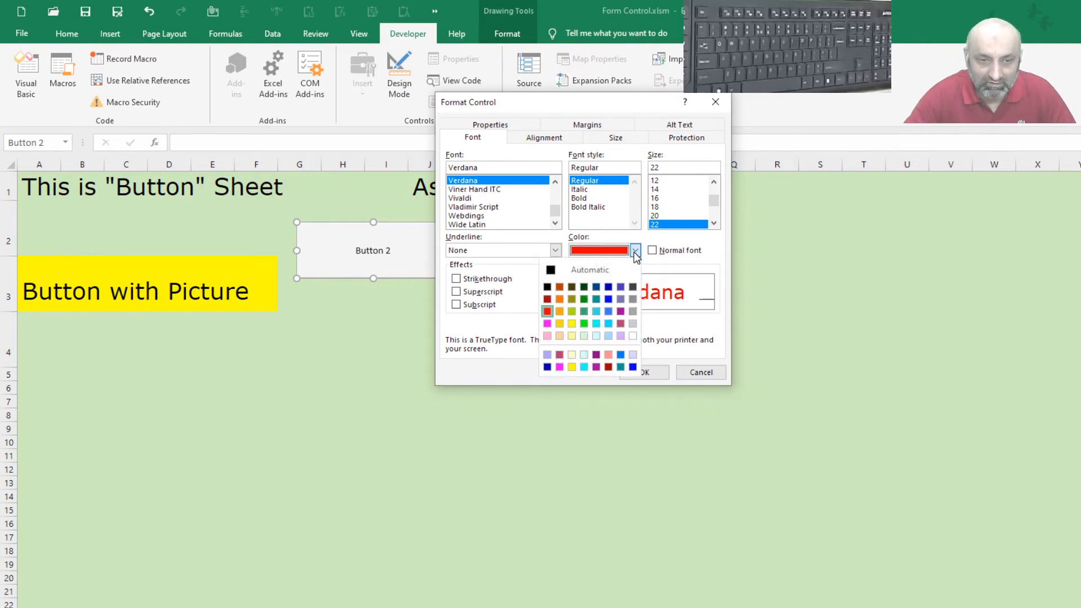
pyautogui.click(608, 300)
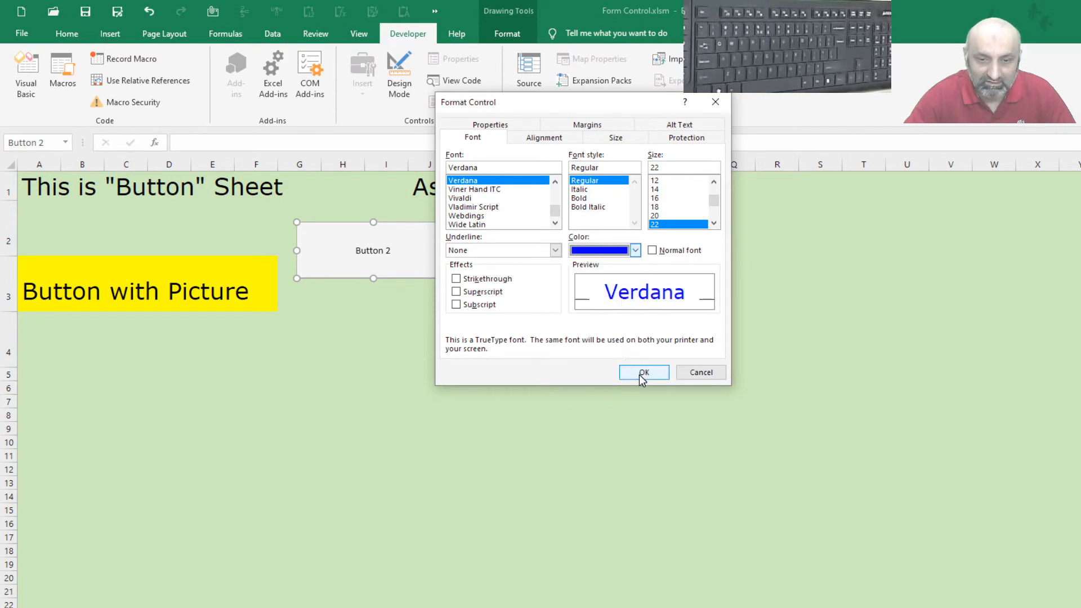
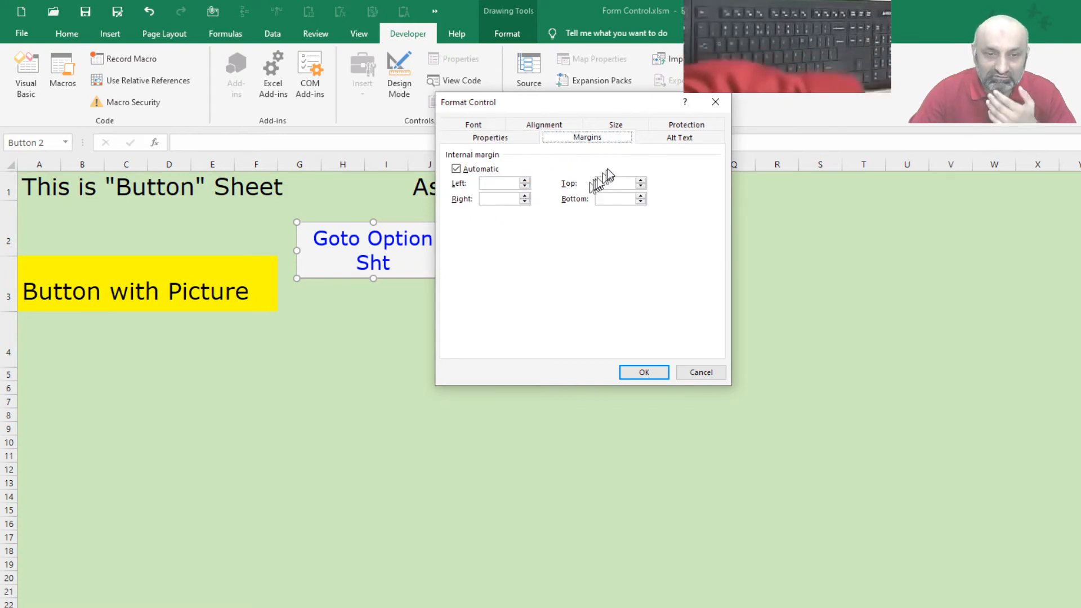
# Review the Goto Option Sht button's alternative text and font settings, then close its formatting and deselect it
pyautogui.click(670, 144)
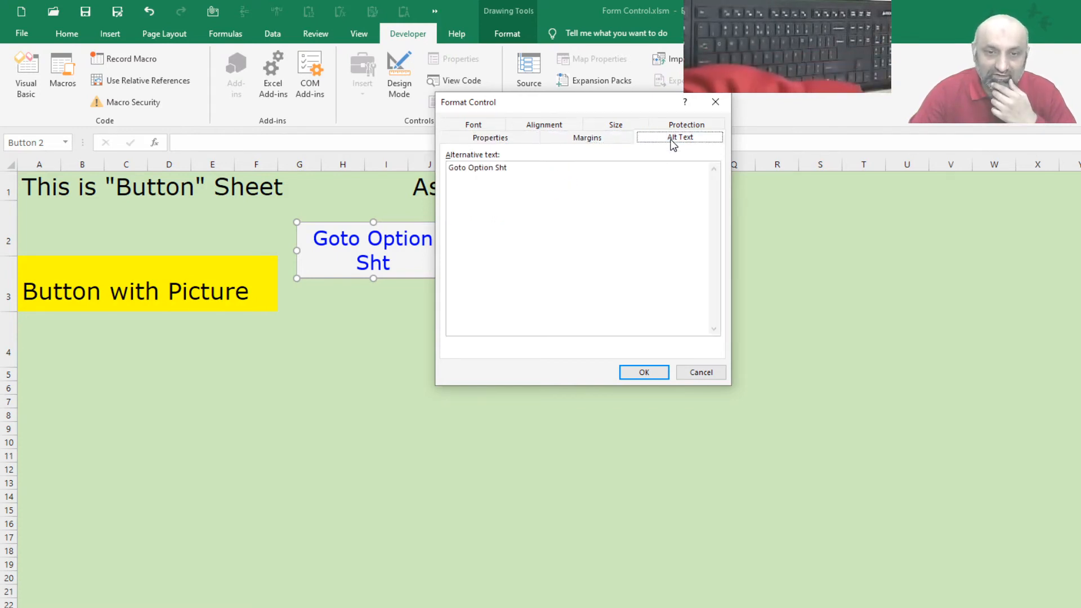
pyautogui.click(486, 125)
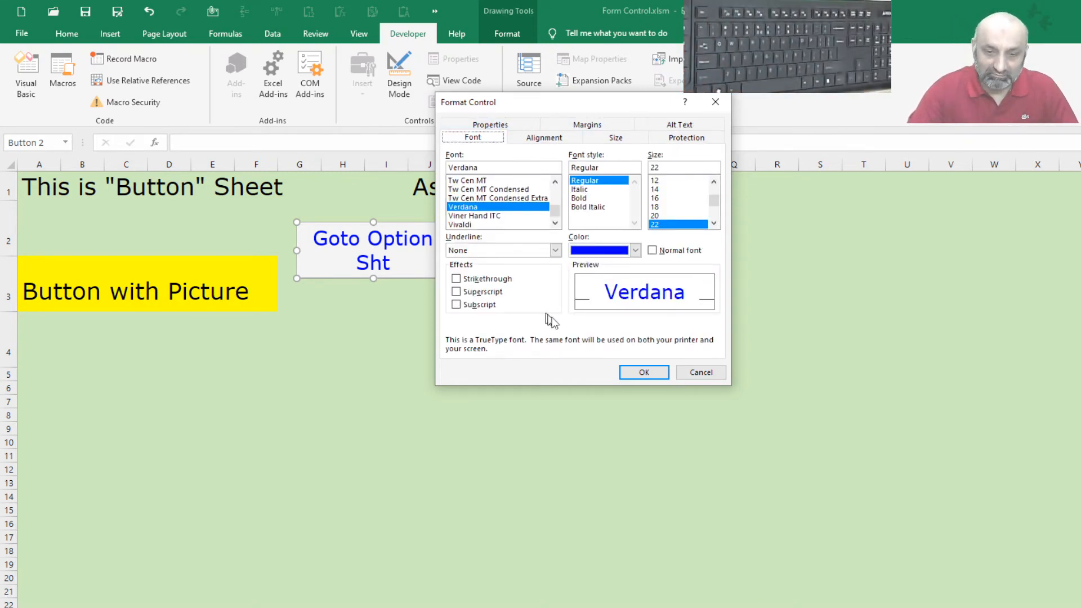
pyautogui.click(645, 373)
pyautogui.click(386, 347)
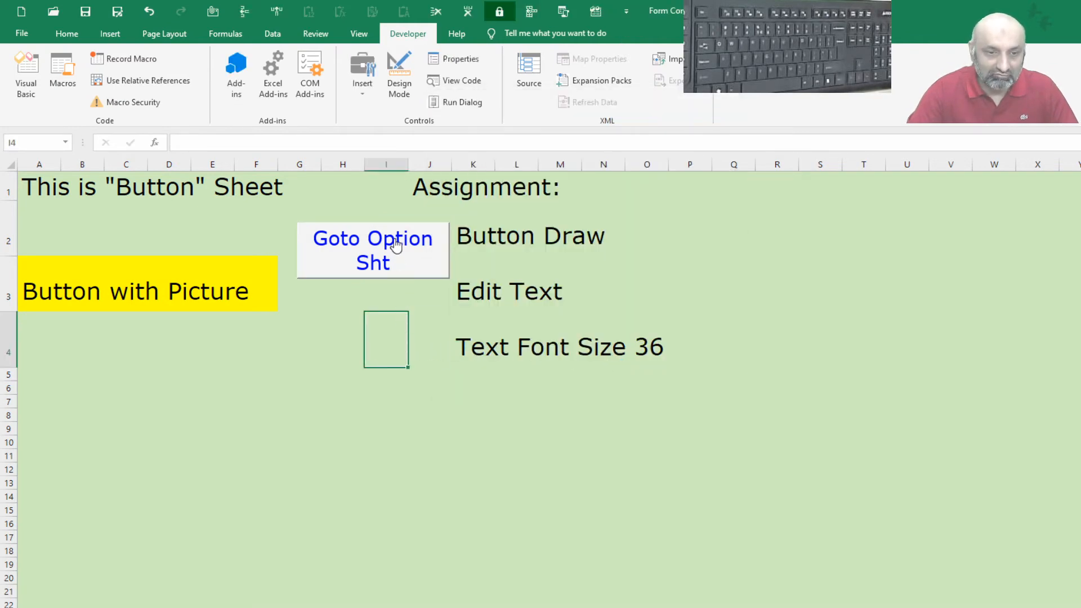
# Run the Goto Option Sht button and replace the OptionCheck sheet button's label with "Go Back Home"
pyautogui.click(396, 245)
pyautogui.rightClick(244, 252)
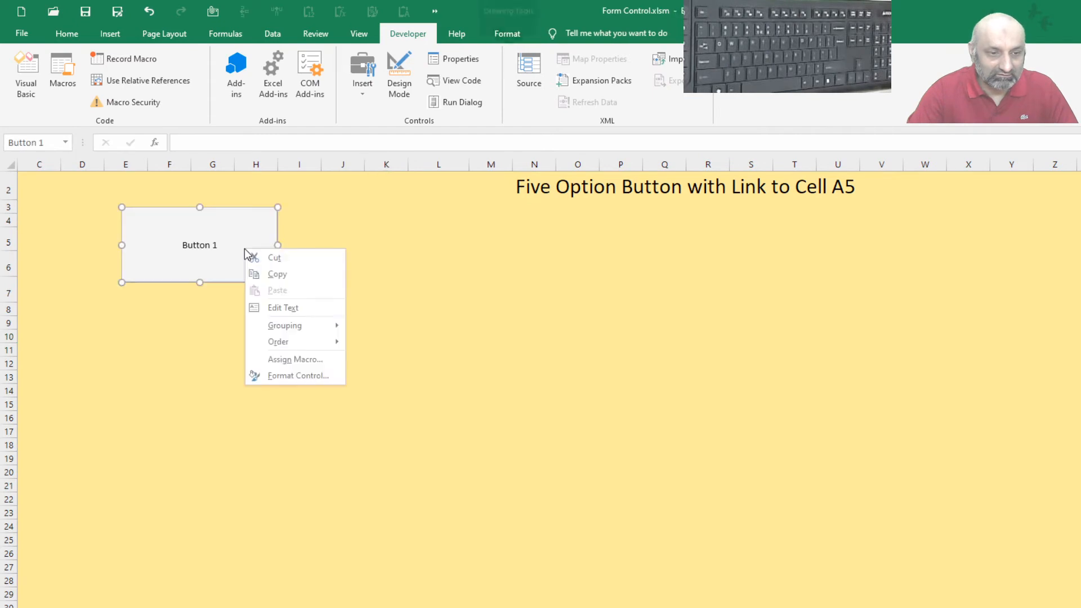
pyautogui.click(288, 313)
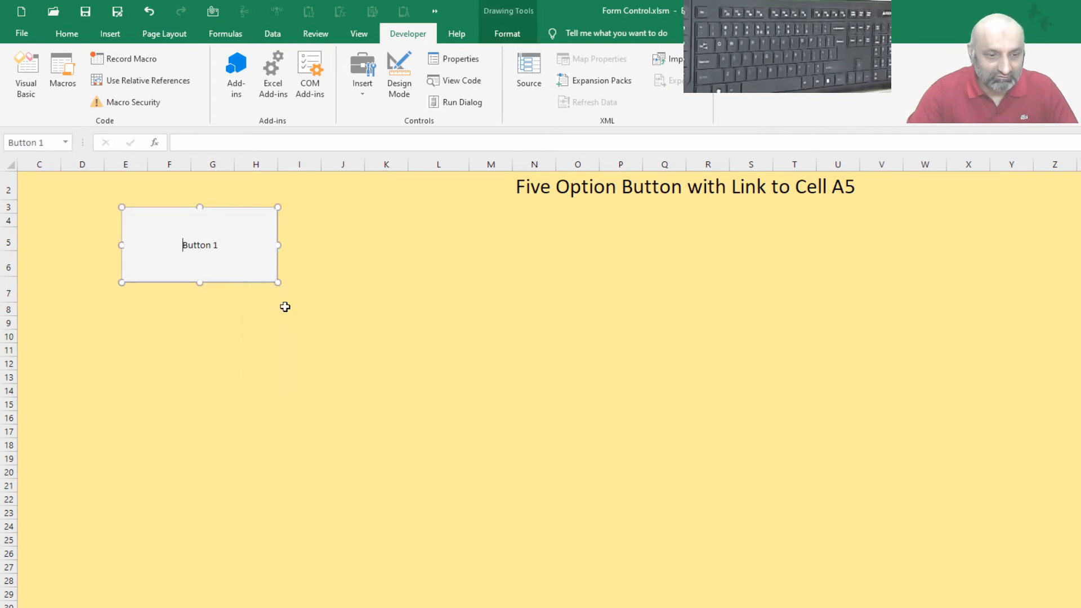
pyautogui.press('Delete')
pyautogui.press('Delete')
pyautogui.press('Delete')
pyautogui.press('Delete')
pyautogui.press('Delete')
pyautogui.press('Delete')
pyautogui.press('Delete')
pyautogui.press('Delete')
pyautogui.write('Go Back Home')
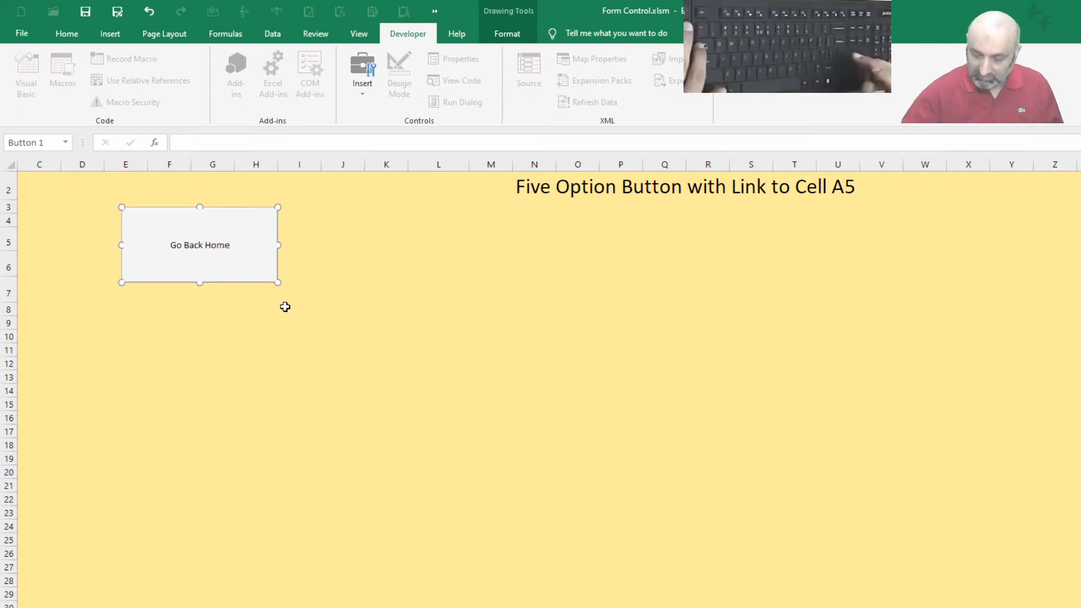
pyautogui.click(187, 314)
# Set the Go Back Home button's font to Verdana, bold, size 18, in red
pyautogui.rightClick(213, 261)
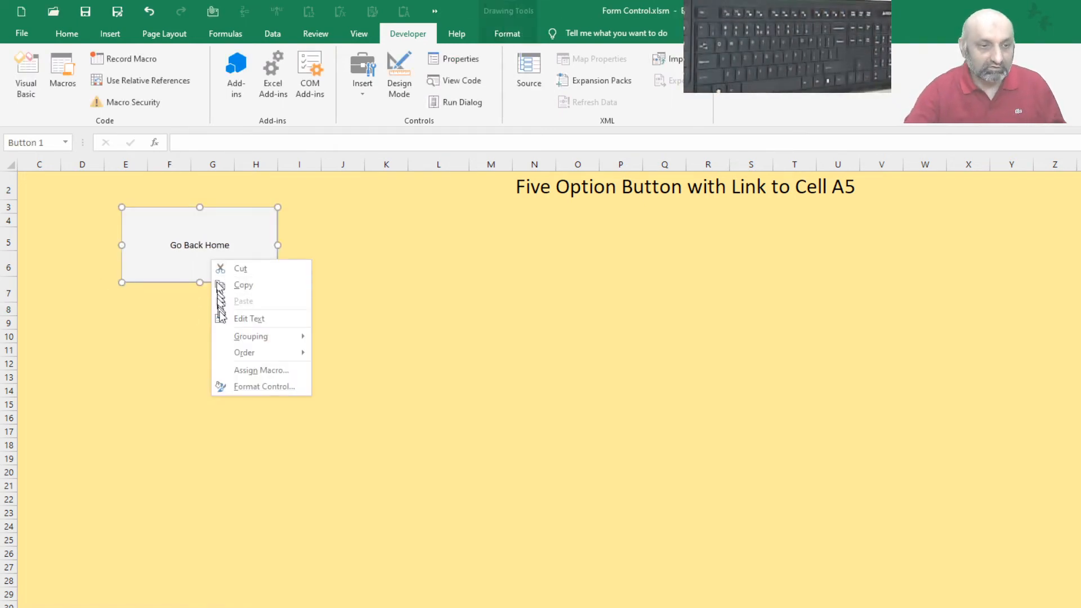
pyautogui.click(252, 385)
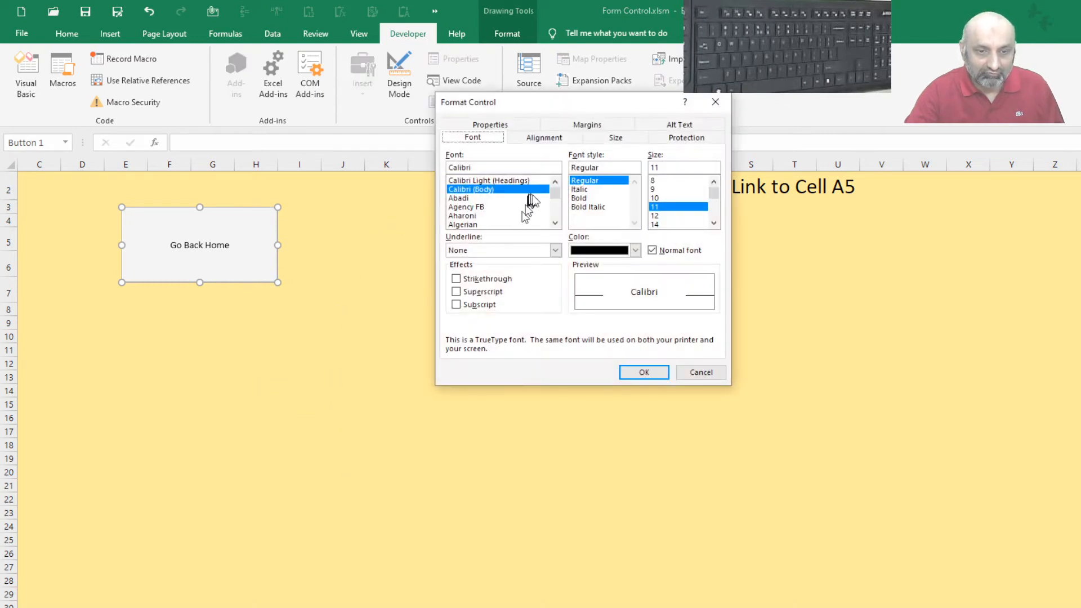
pyautogui.moveTo(554, 203)
pyautogui.mouseDown()
pyautogui.moveTo(557, 217)
pyautogui.moveTo(555, 203)
pyautogui.mouseUp()
pyautogui.click(484, 181)
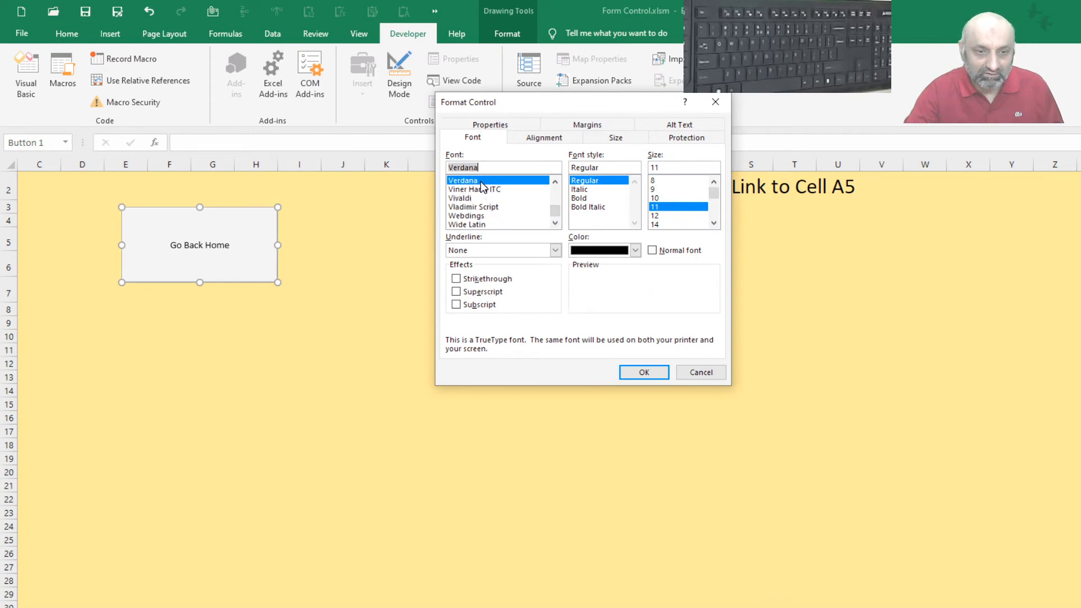
pyautogui.click(636, 250)
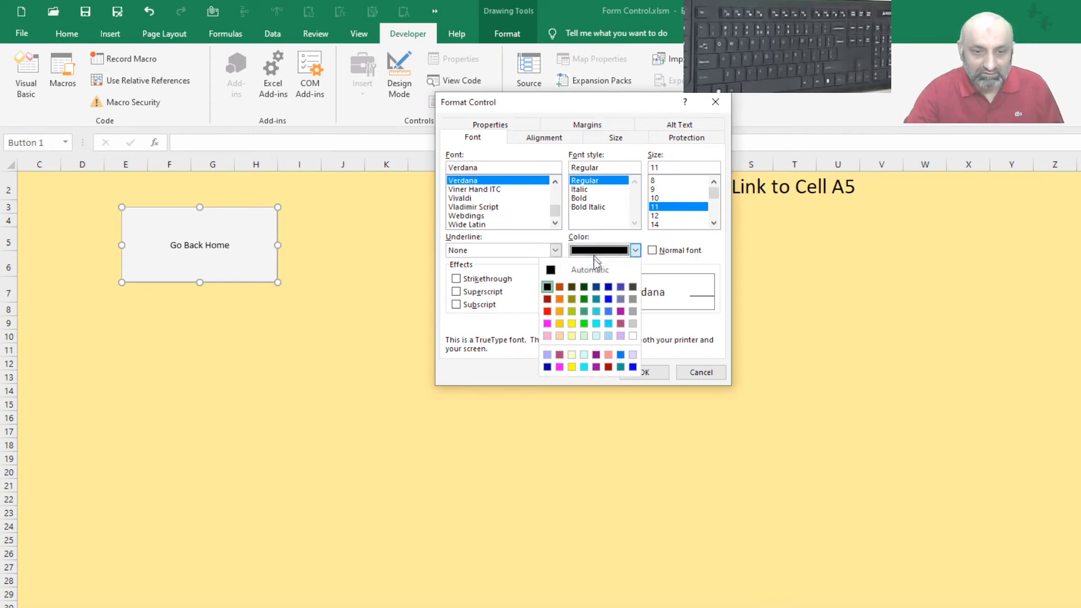
pyautogui.click(547, 311)
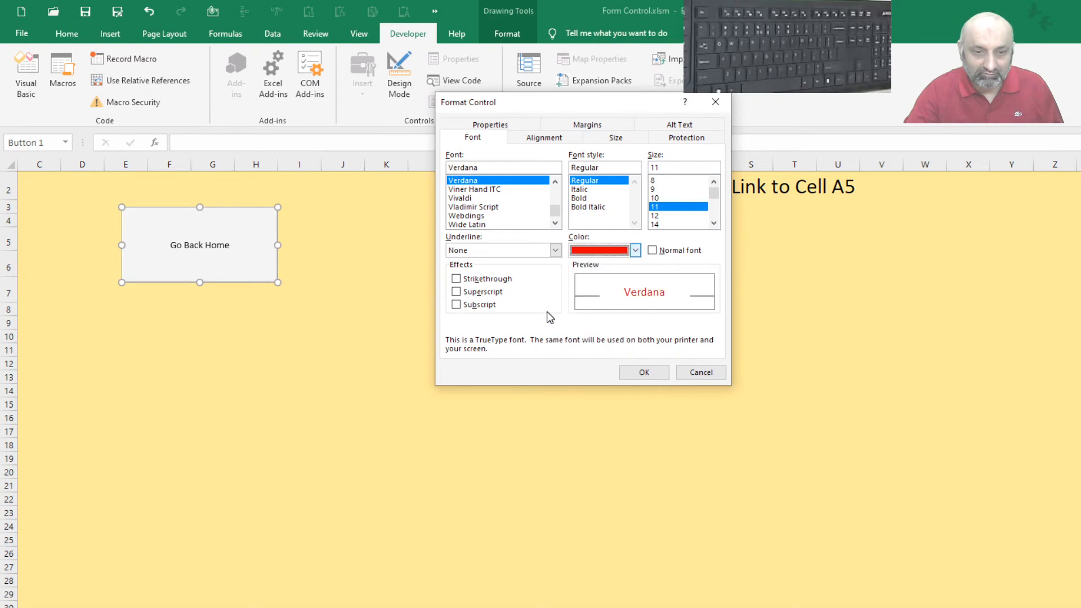
pyautogui.click(580, 198)
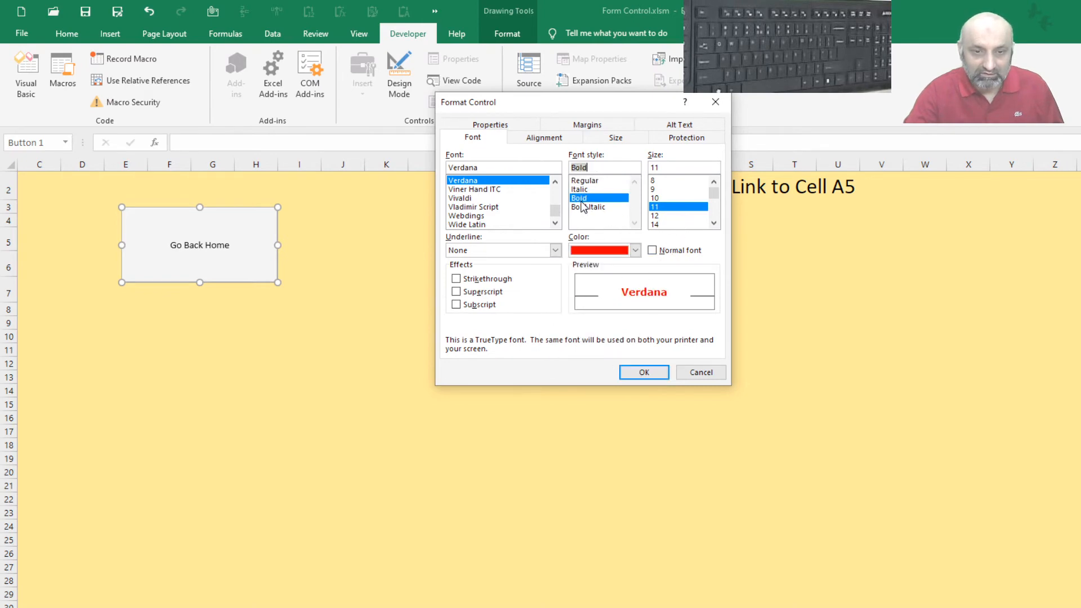
pyautogui.click(716, 219)
pyautogui.click(672, 199)
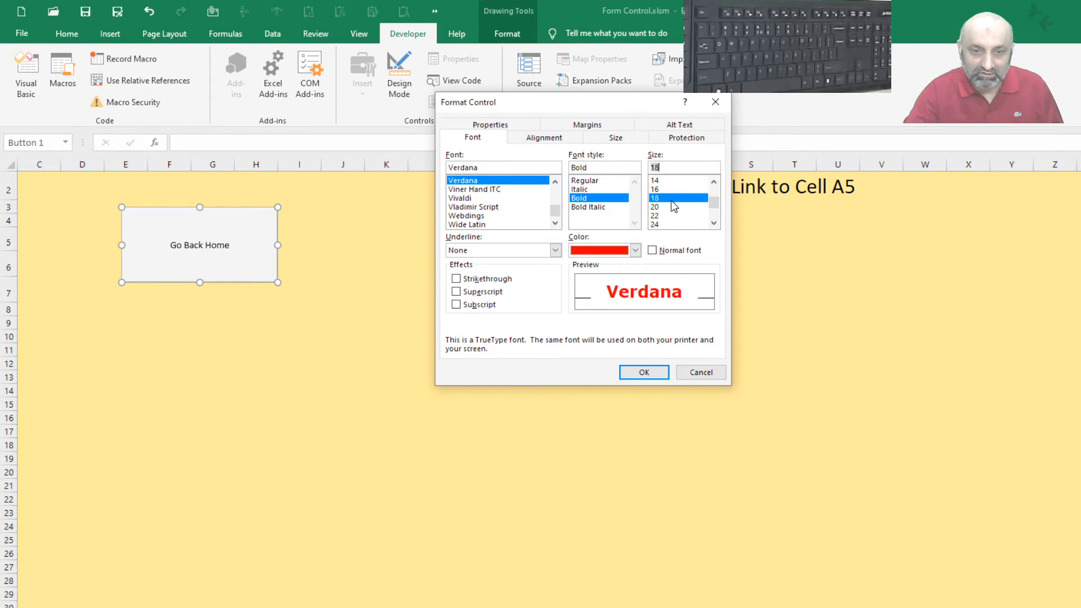
# Change the Go Back Home button's font style to Bold Italic with a double underline and apply the formatting
pyautogui.click(591, 208)
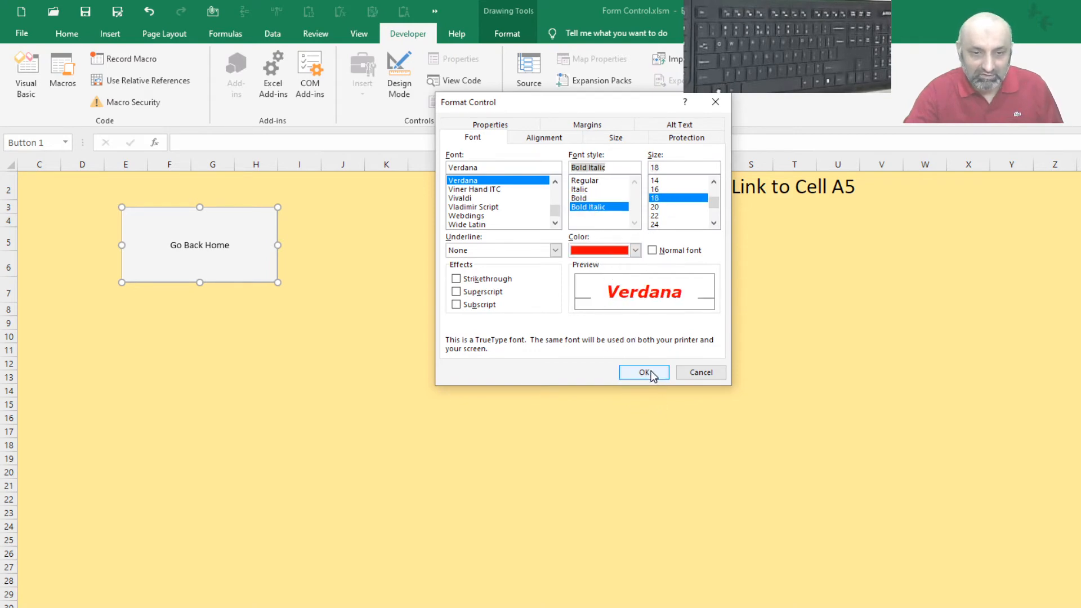
pyautogui.click(555, 250)
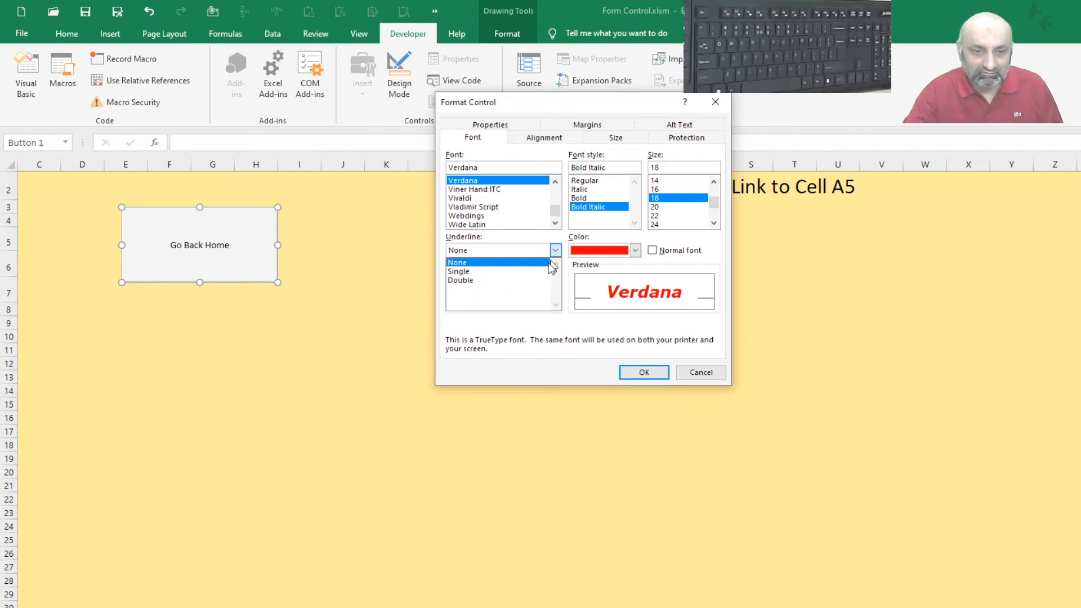
pyautogui.click(532, 280)
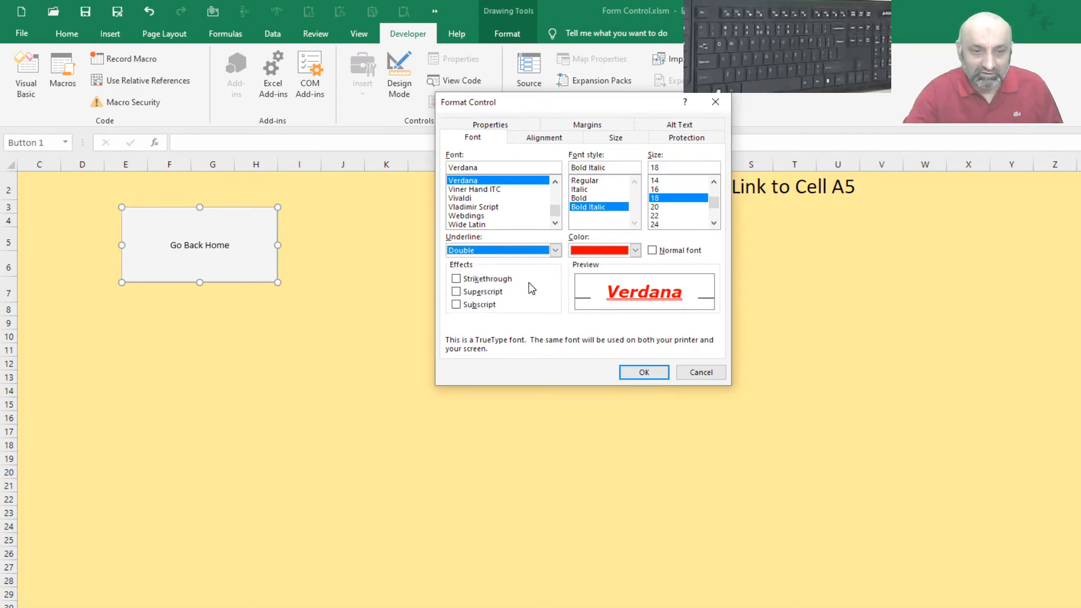
pyautogui.click(643, 371)
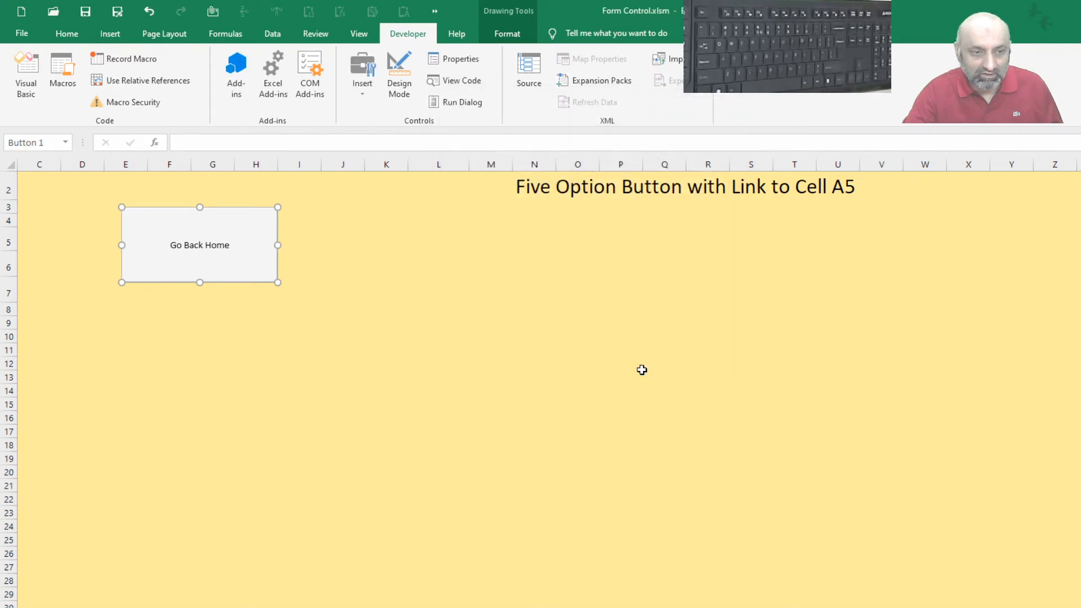
pyautogui.click(386, 404)
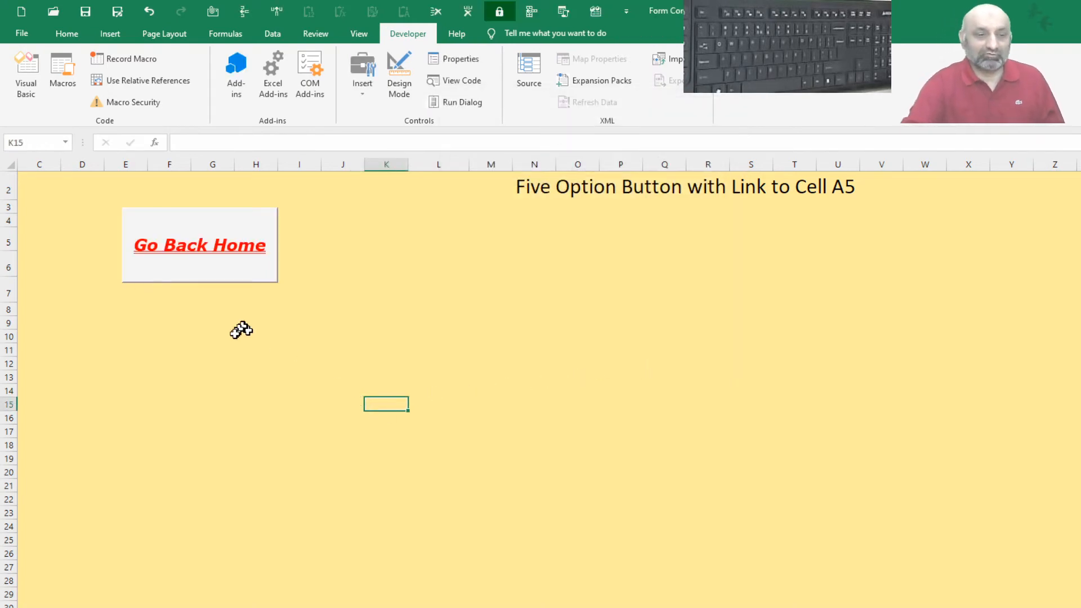
# Test both buttons by switching back and forth between the two sheets, ending on the ButtonLabel sheet
pyautogui.click(231, 255)
pyautogui.click(335, 255)
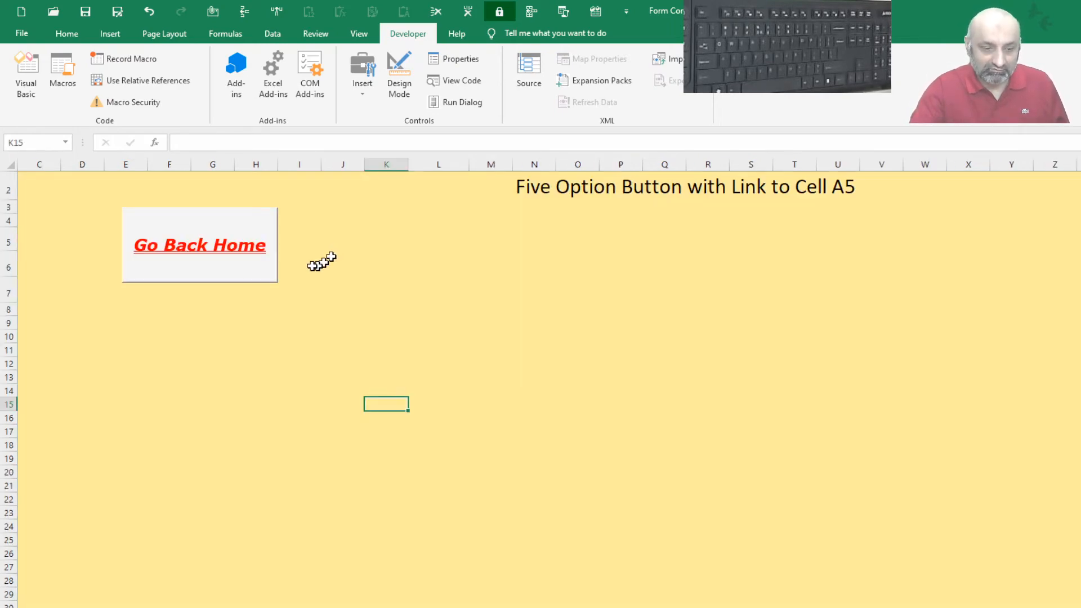
pyautogui.click(257, 263)
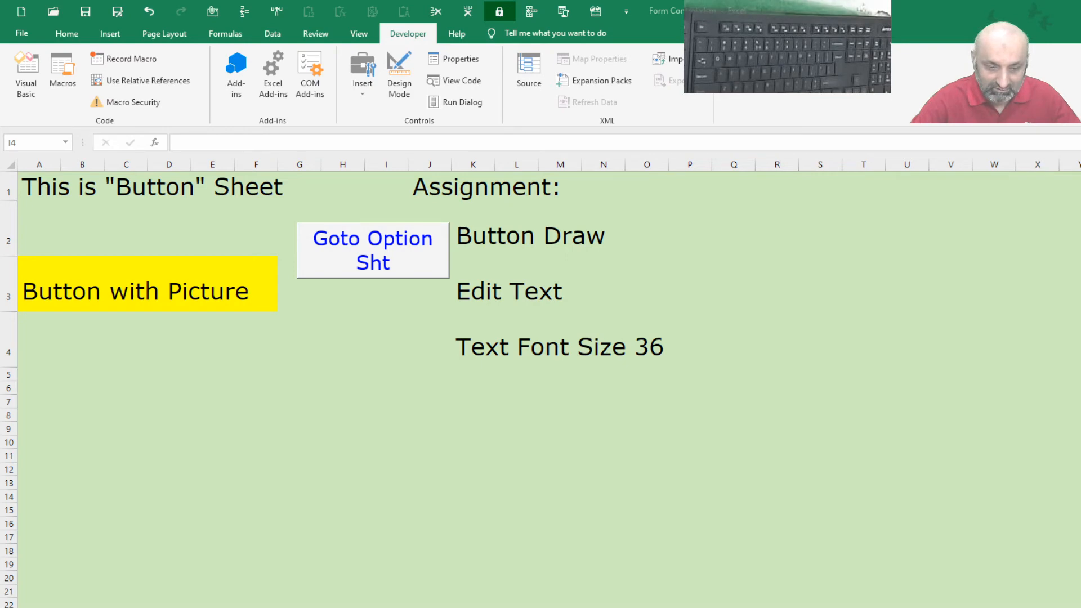
# Switch to Character Map, display the Wingdings 2 font and enlarge its telephone symbol
pyautogui.moveTo(363, 571); pyautogui.dragTo(370, 174)
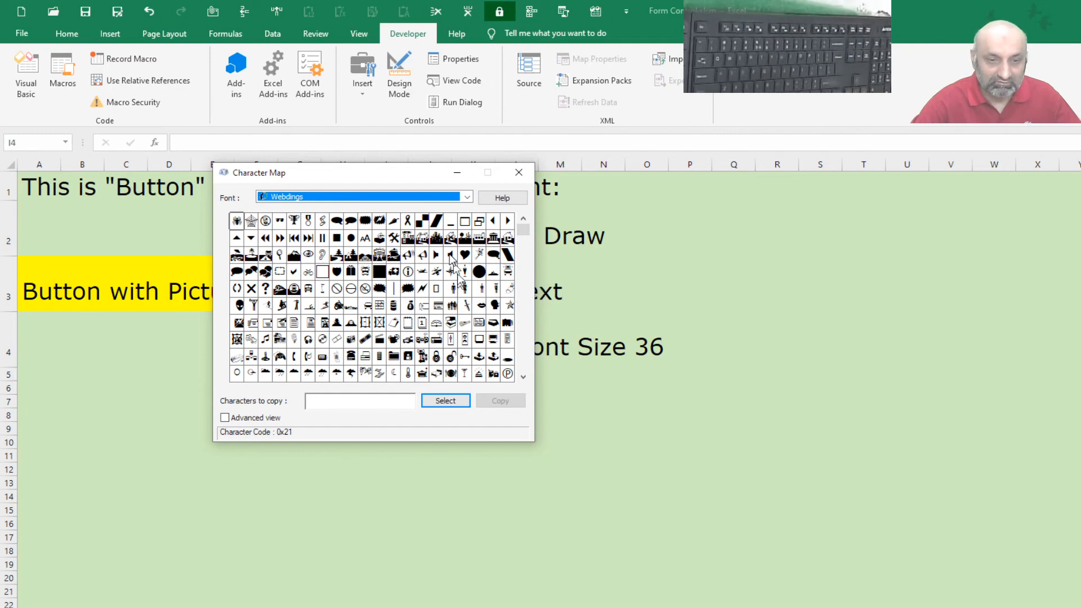
pyautogui.click(468, 201)
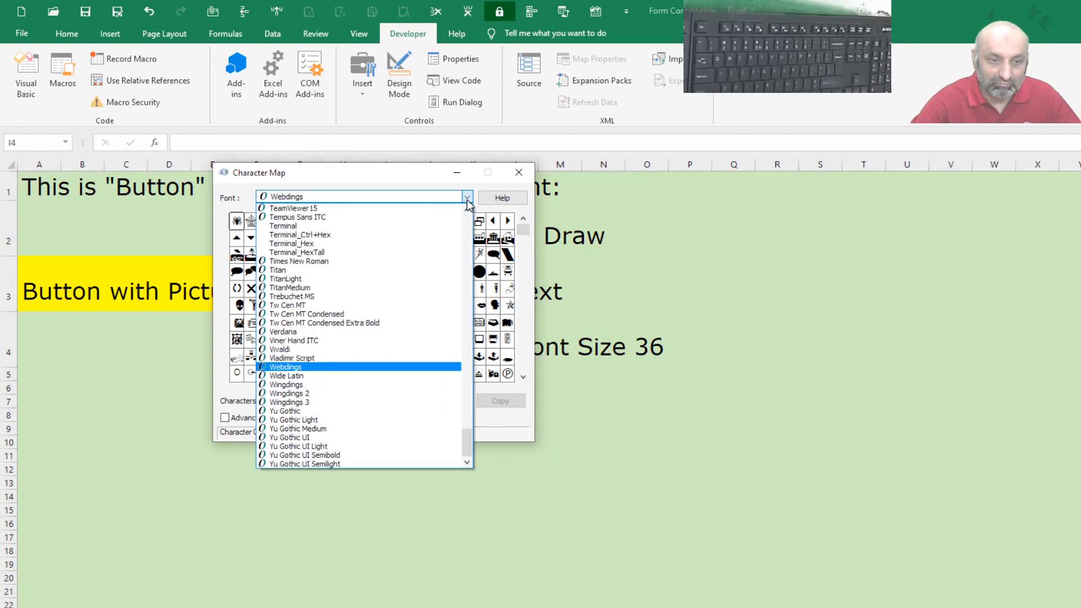
pyautogui.moveTo(469, 444); pyautogui.dragTo(473, 466)
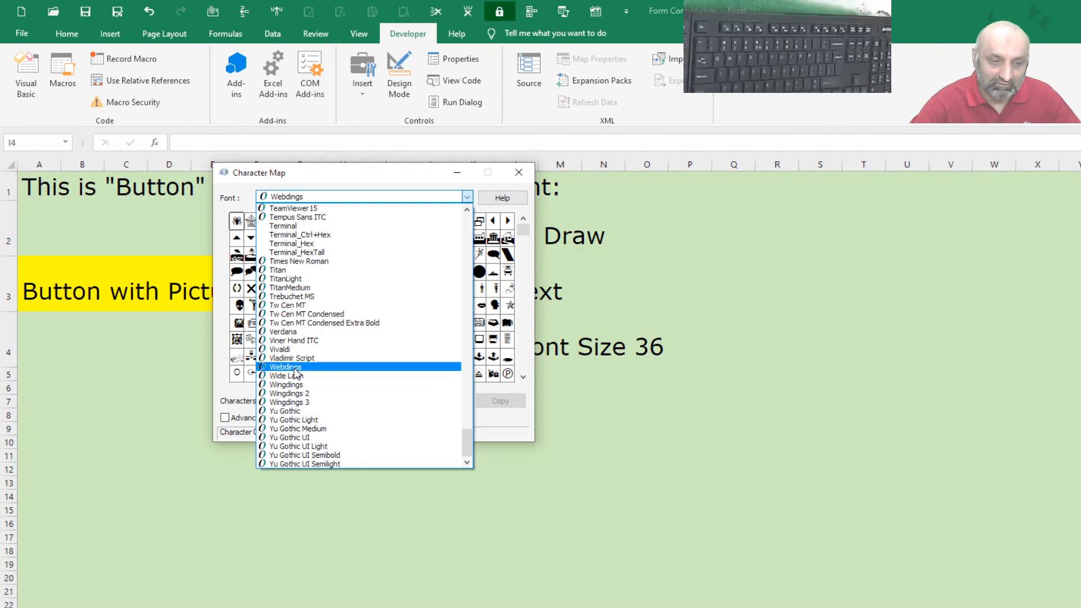
pyautogui.click(330, 398)
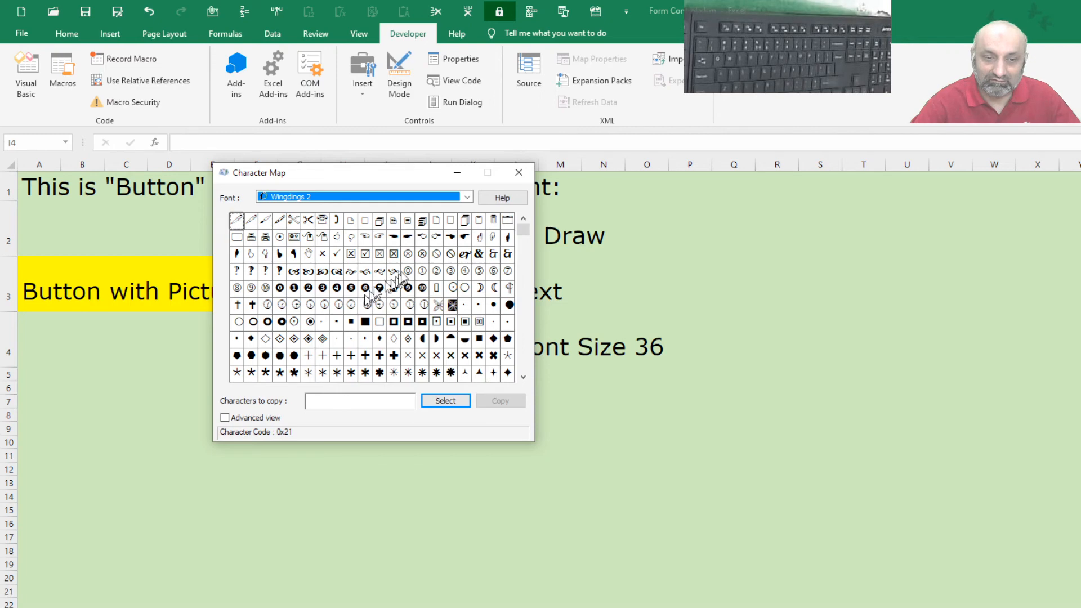
pyautogui.click(322, 219)
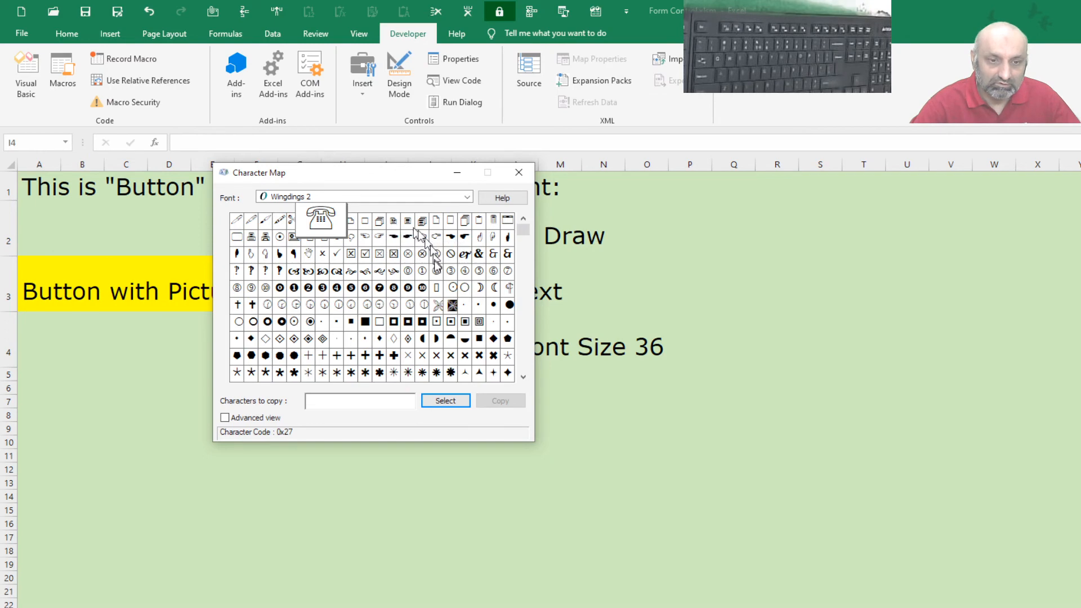
# Display the Webdings font in the character grid and enlarge its sunglasses symbol
pyautogui.click(468, 198)
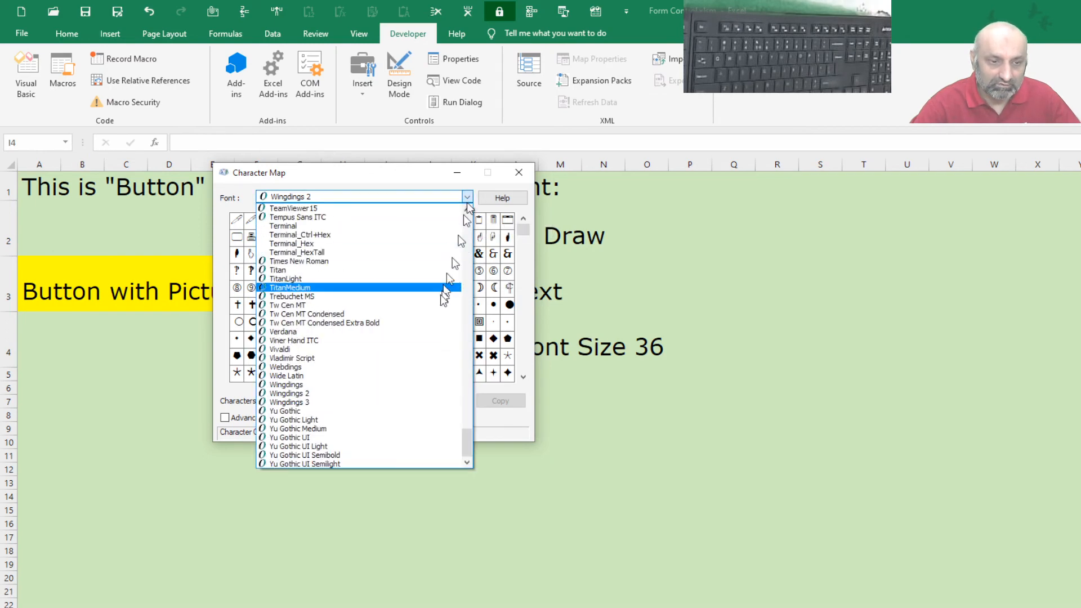
pyautogui.click(417, 368)
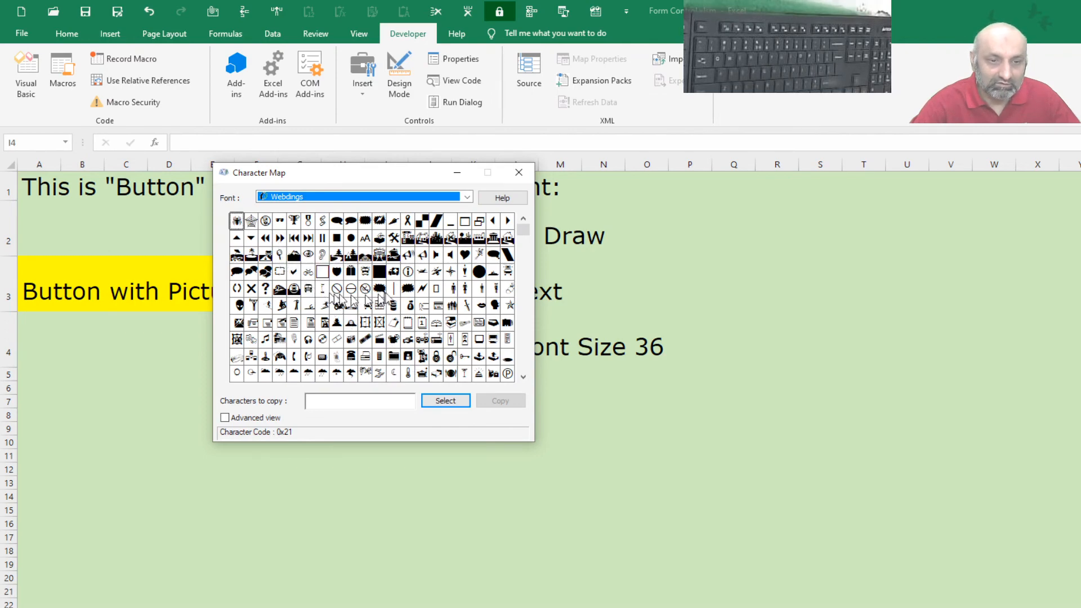
pyautogui.click(280, 220)
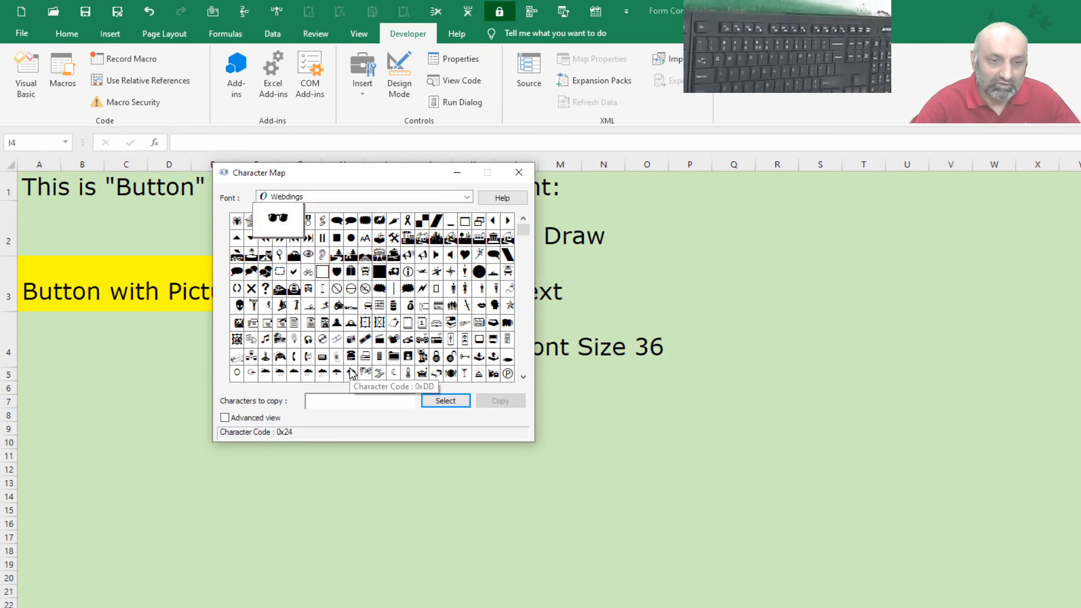
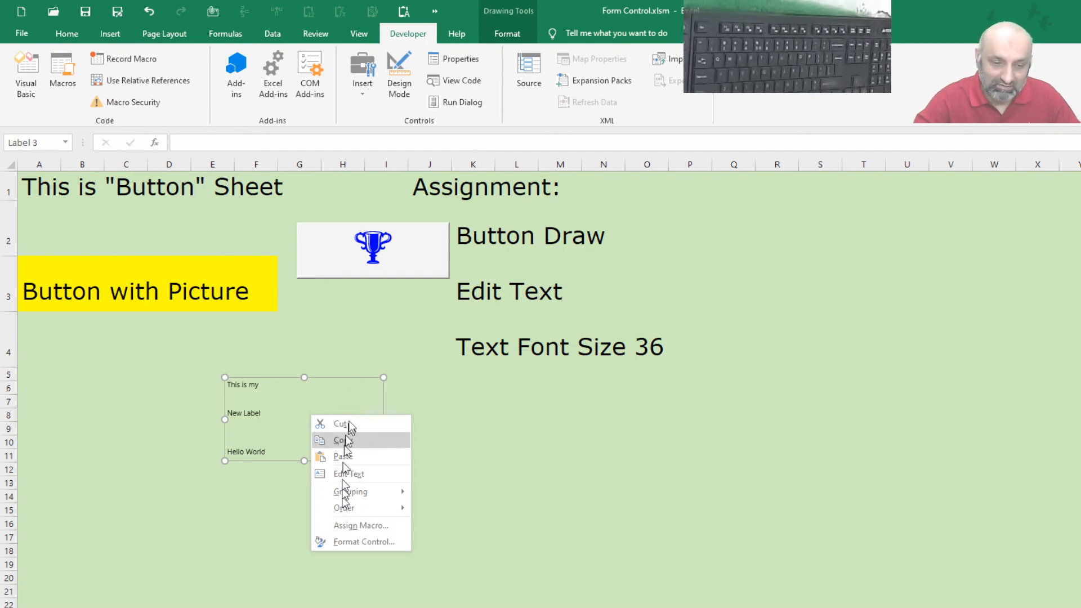
# Review the label's size, protection, positioning and alternative text settings in Format Control, then cancel without changes
pyautogui.click(364, 541)
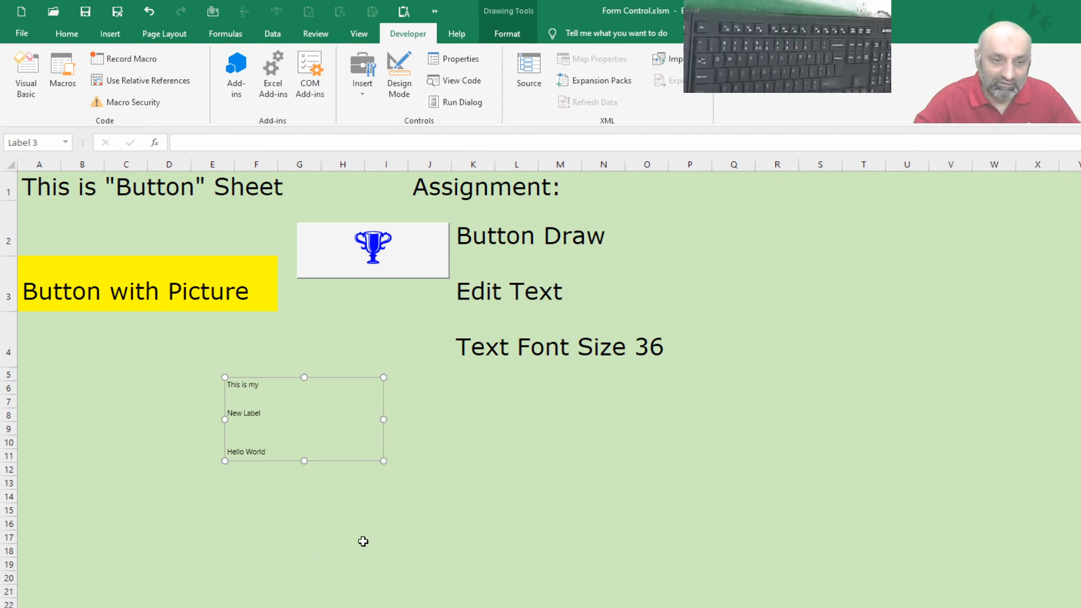
pyautogui.moveTo(561, 117); pyautogui.dragTo(546, 194)
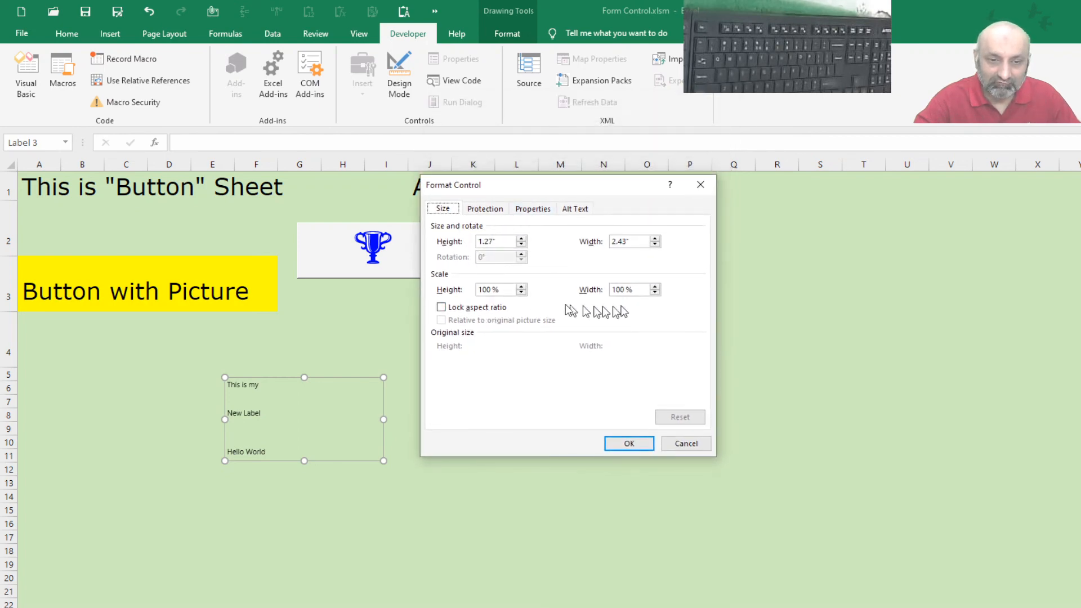
pyautogui.click(485, 209)
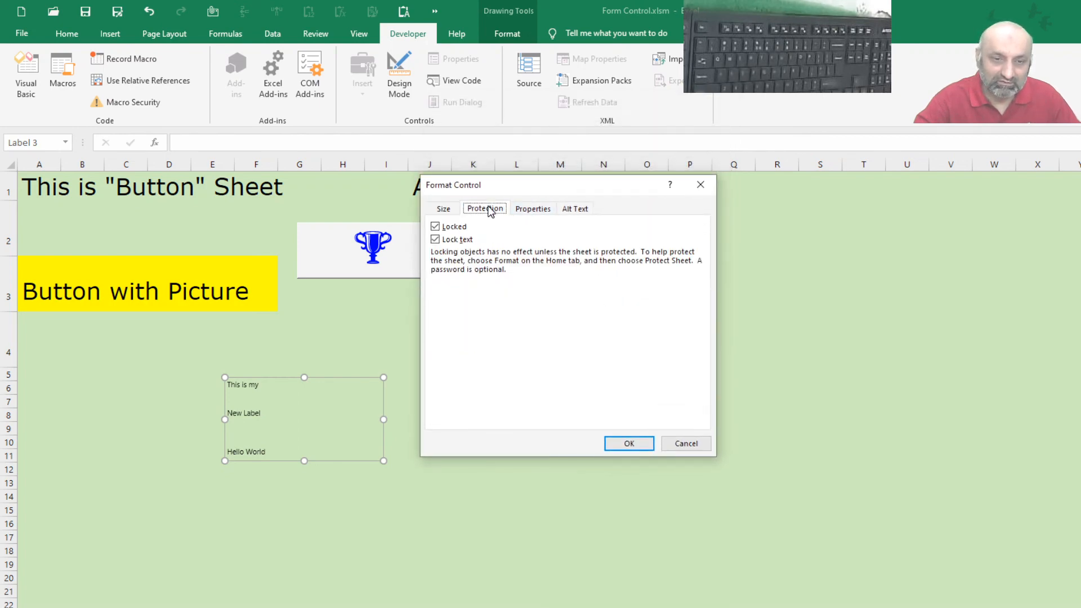
pyautogui.click(531, 209)
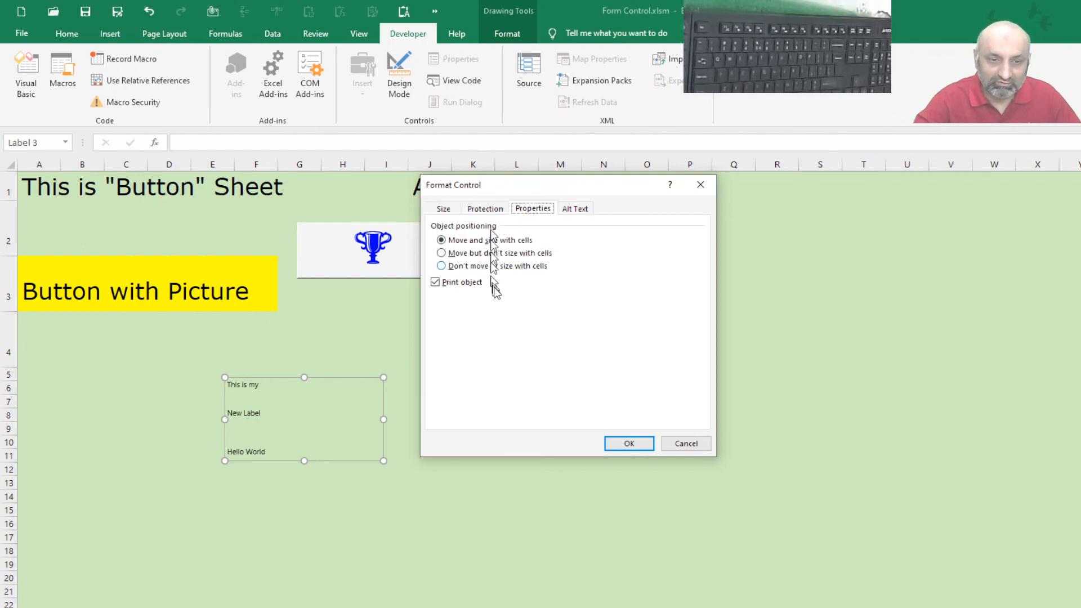
pyautogui.click(577, 217)
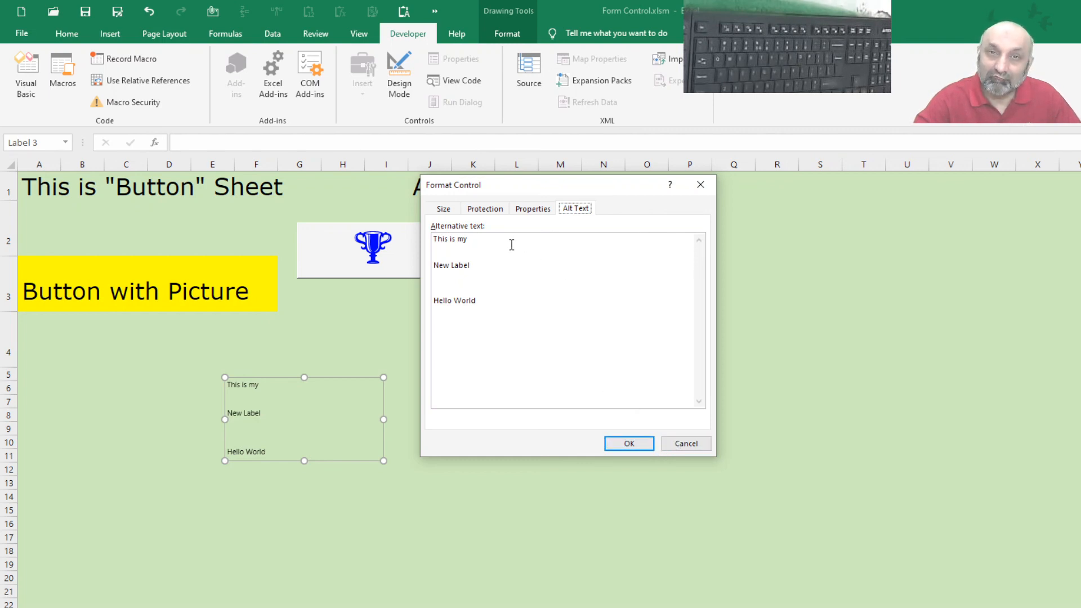
pyautogui.click(445, 212)
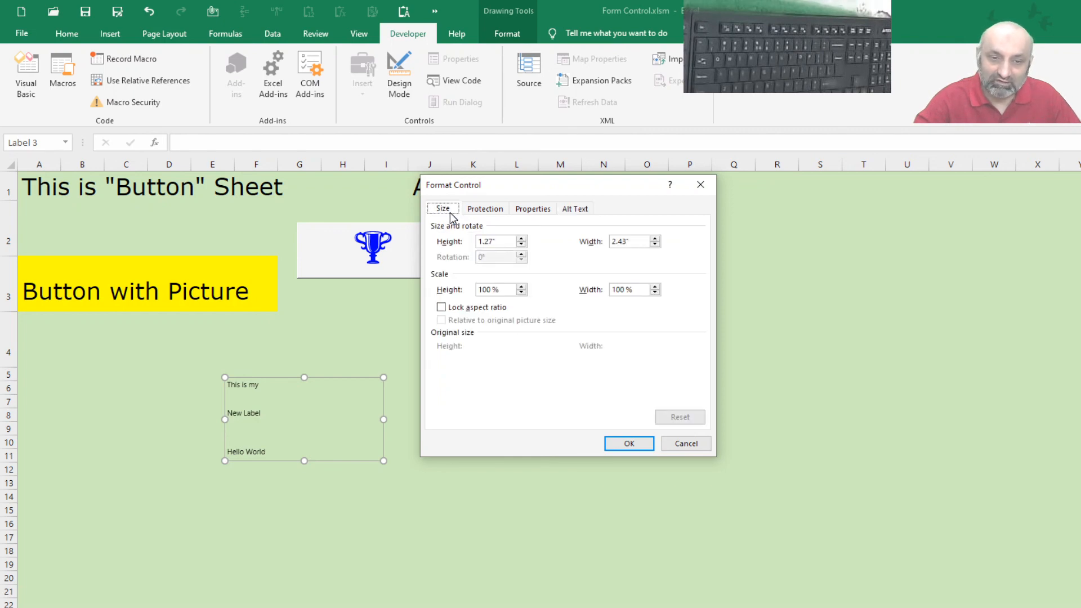
pyautogui.click(674, 445)
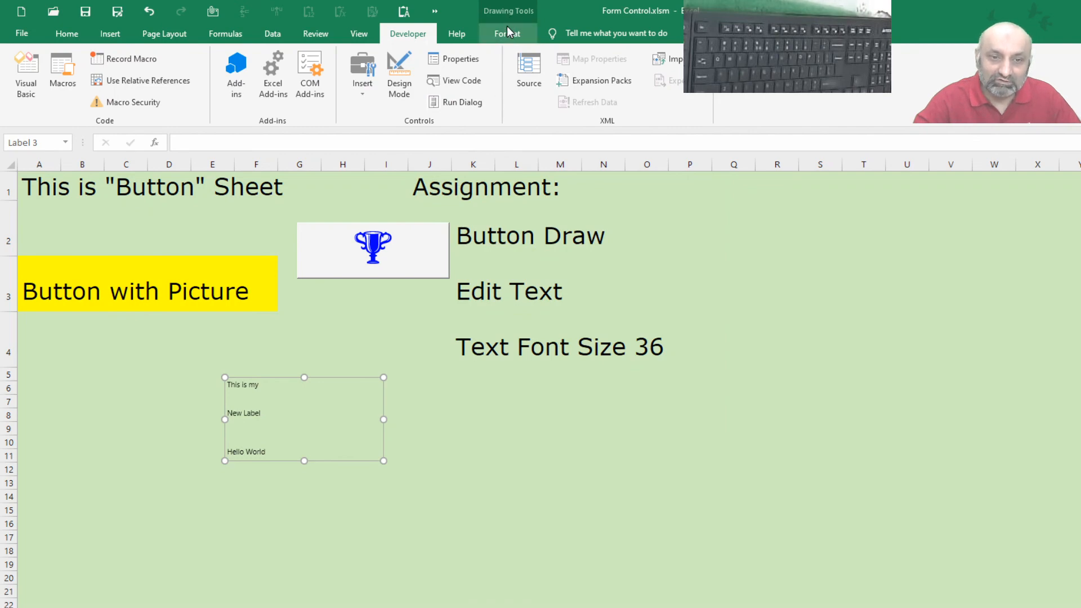
# Check which shape and font formatting options are available for the selected label, and view the Form Controls list
pyautogui.click(508, 35)
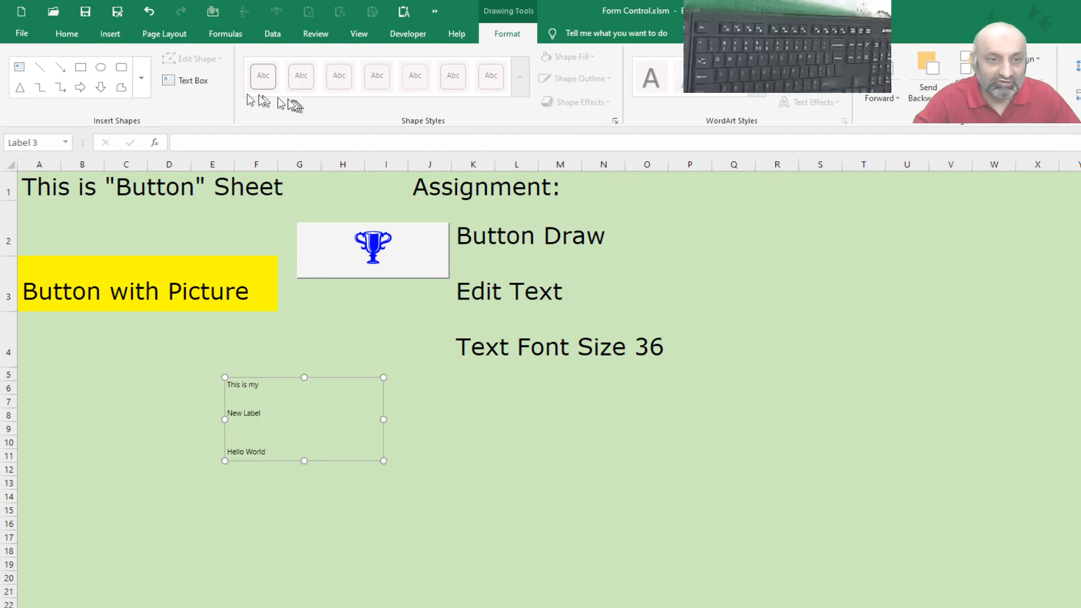
pyautogui.click(62, 34)
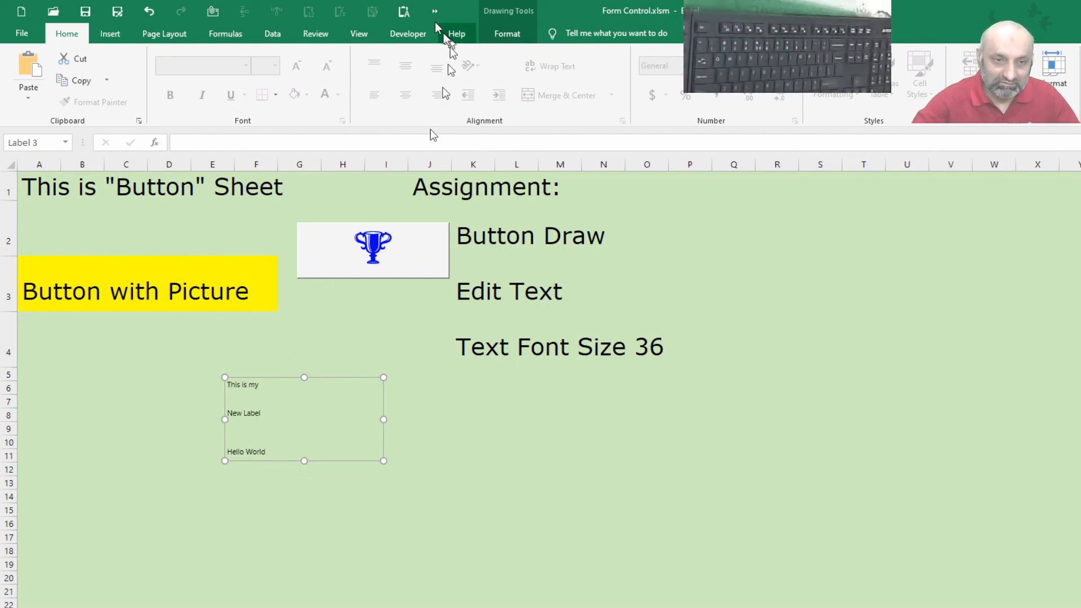
pyautogui.click(411, 34)
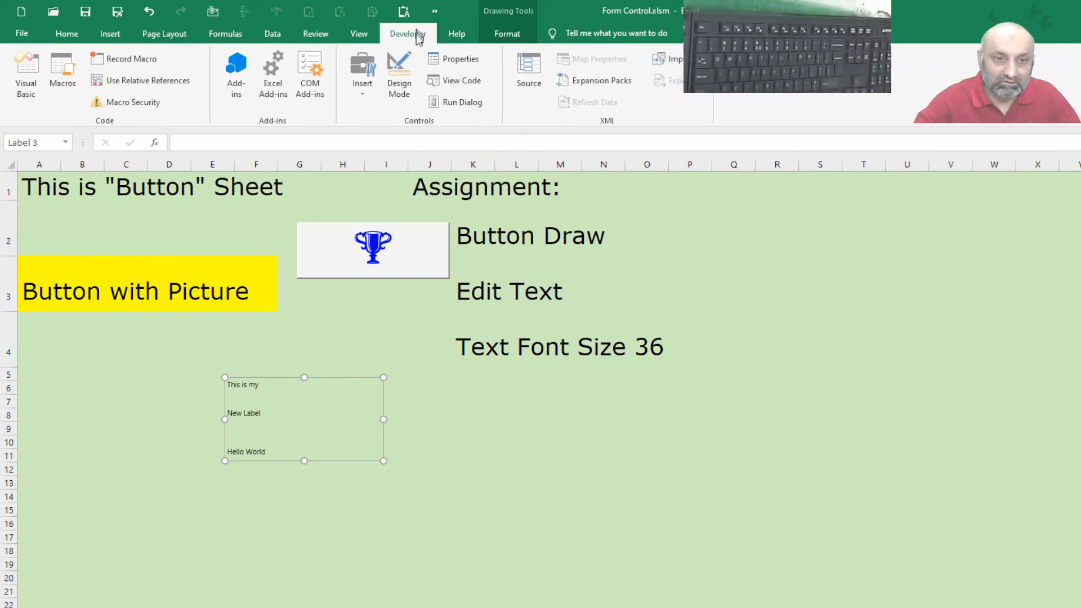
pyautogui.click(366, 98)
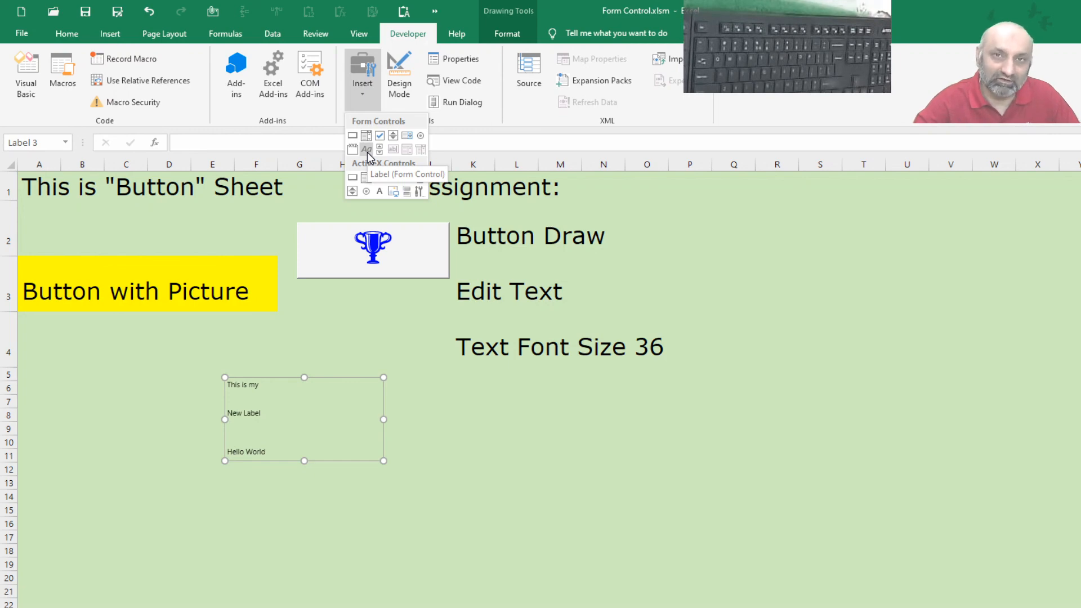
# Move the label up and left so it covers about E4:H10, and delete all of its text
pyautogui.click(349, 422)
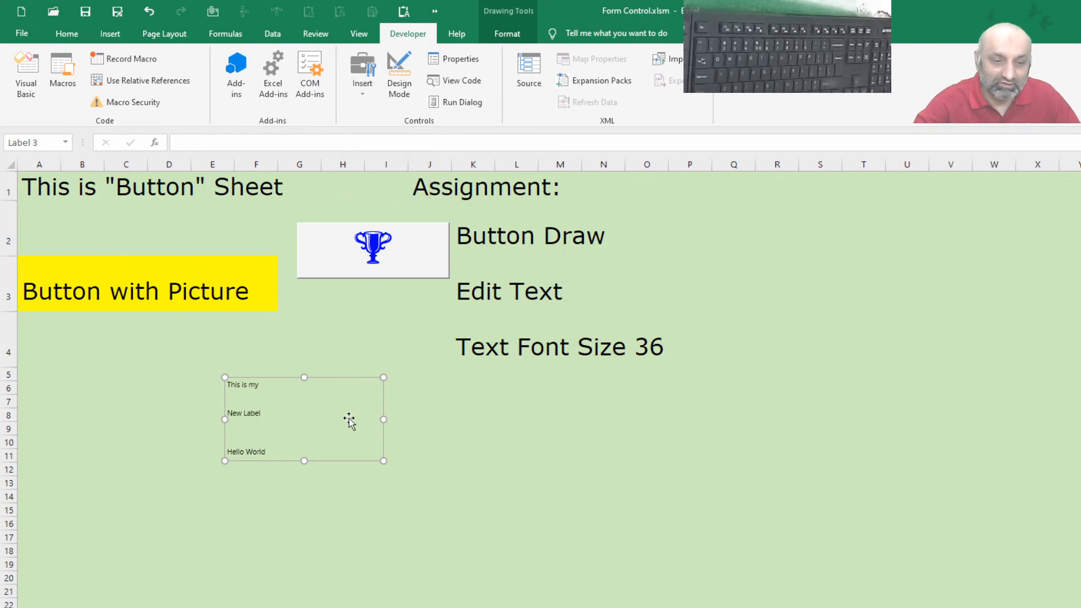
pyautogui.moveTo(349, 422); pyautogui.dragTo(313, 405)
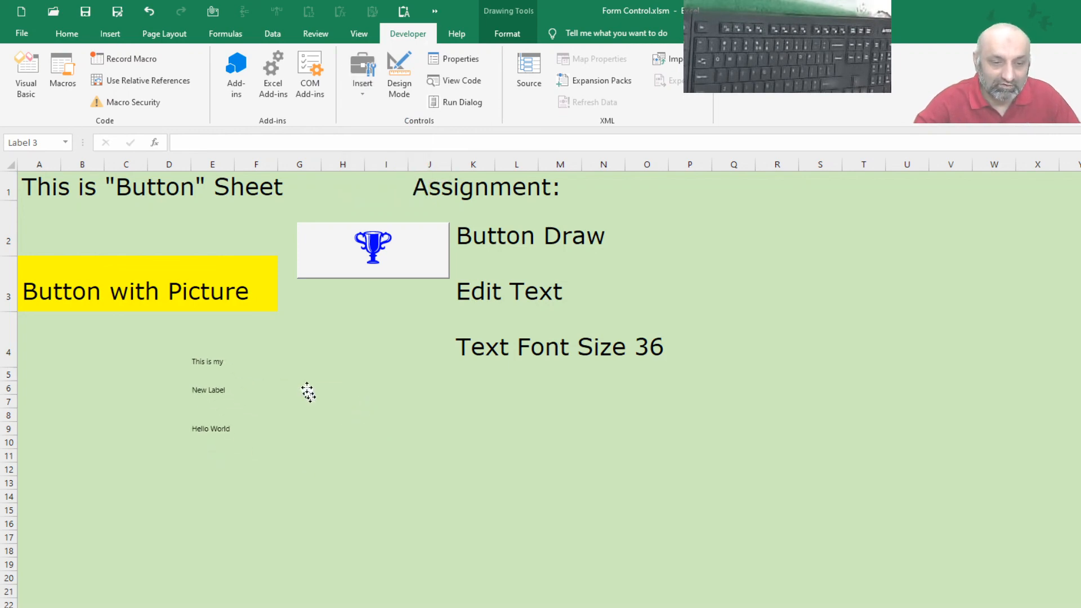
pyautogui.click(229, 436)
pyautogui.click(234, 436)
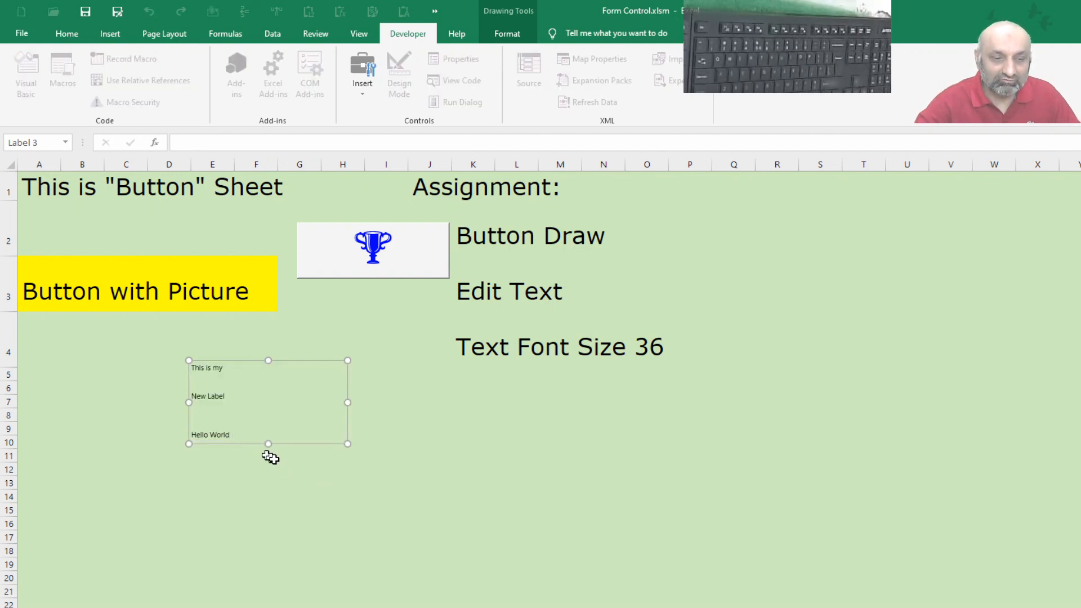
pyautogui.press('BackSpace')
pyautogui.press('BackSpace')
pyautogui.press('BackSpace')
pyautogui.press('BackSpace')
pyautogui.press('BackSpace')
pyautogui.press('BackSpace')
pyautogui.press('BackSpace')
pyautogui.press('BackSpace')
pyautogui.press('BackSpace')
pyautogui.press('BackSpace')
pyautogui.press('BackSpace')
pyautogui.press('BackSpace')
pyautogui.press('BackSpace')
pyautogui.press('BackSpace')
pyautogui.press('BackSpace')
pyautogui.press('BackSpace')
pyautogui.press('BackSpace')
pyautogui.press('BackSpace')
pyautogui.press('BackSpace')
pyautogui.press('BackSpace')
pyautogui.press('BackSpace')
pyautogui.press('BackSpace')
pyautogui.press('BackSpace')
pyautogui.press('BackSpace')
pyautogui.press('BackSpace')
pyautogui.press('BackSpace')
pyautogui.press('BackSpace')
pyautogui.press('BackSpace')
pyautogui.press('BackSpace')
pyautogui.press('BackSpace')
pyautogui.press('BackSpace')
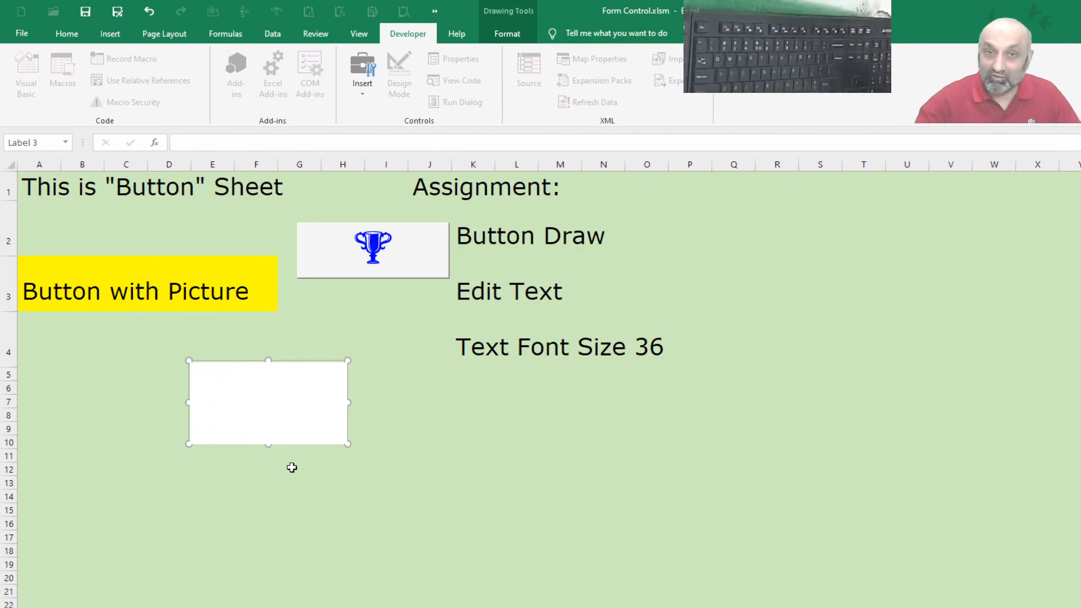
pyautogui.click(438, 453)
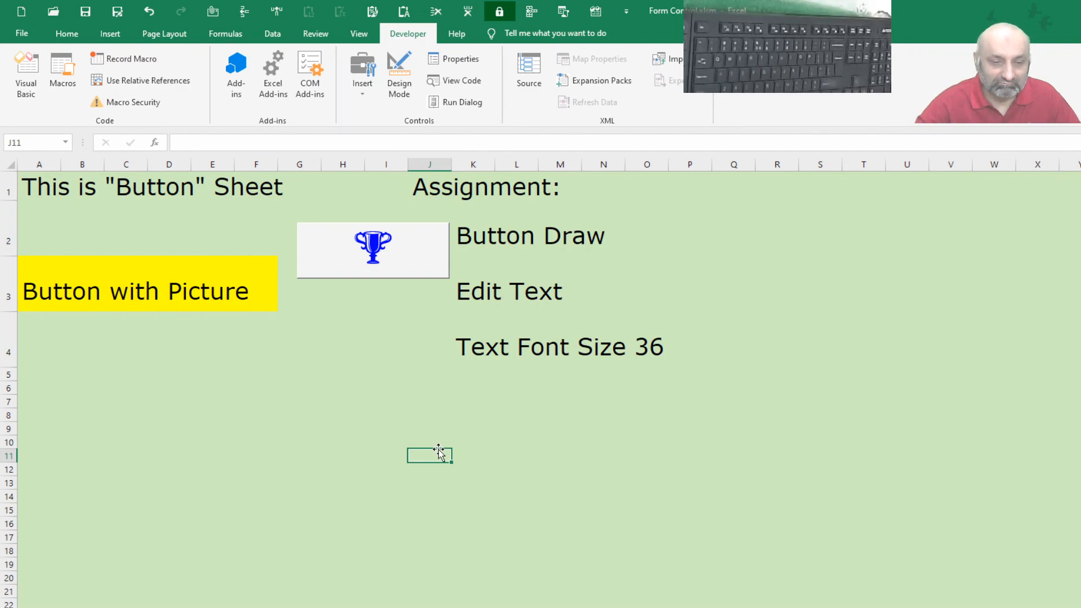
# Move the active cell to E5, within the area covered by the empty label
pyautogui.press('Left')
pyautogui.press('Up')
pyautogui.press('Left')
pyautogui.press('Up')
pyautogui.press('Left')
pyautogui.press('Up')
pyautogui.press('Left')
pyautogui.press('Up')
pyautogui.press('Left')
pyautogui.press('Up')
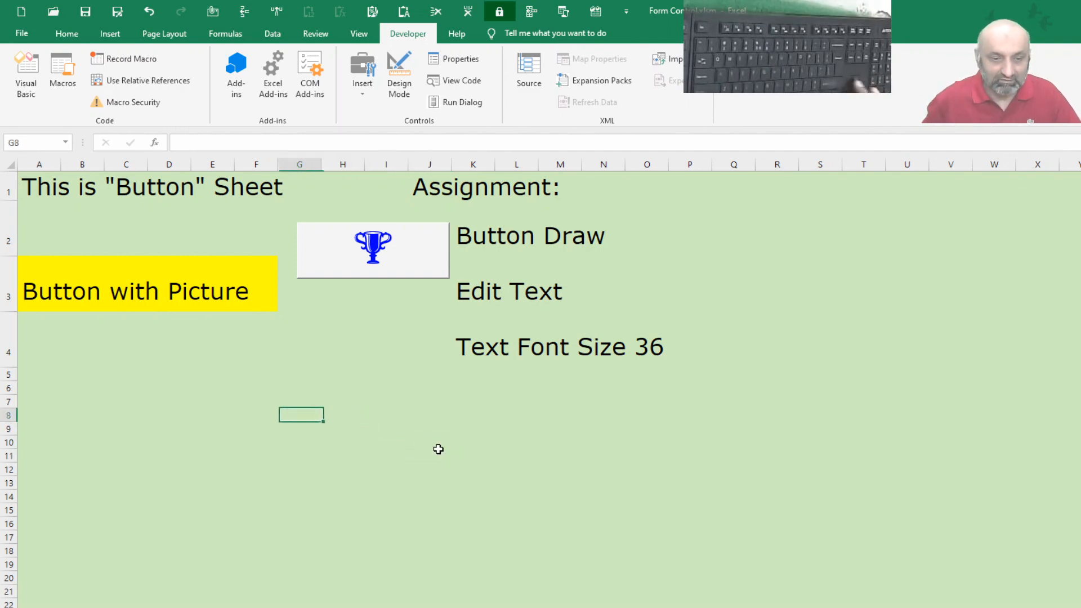
pyautogui.press('Up')
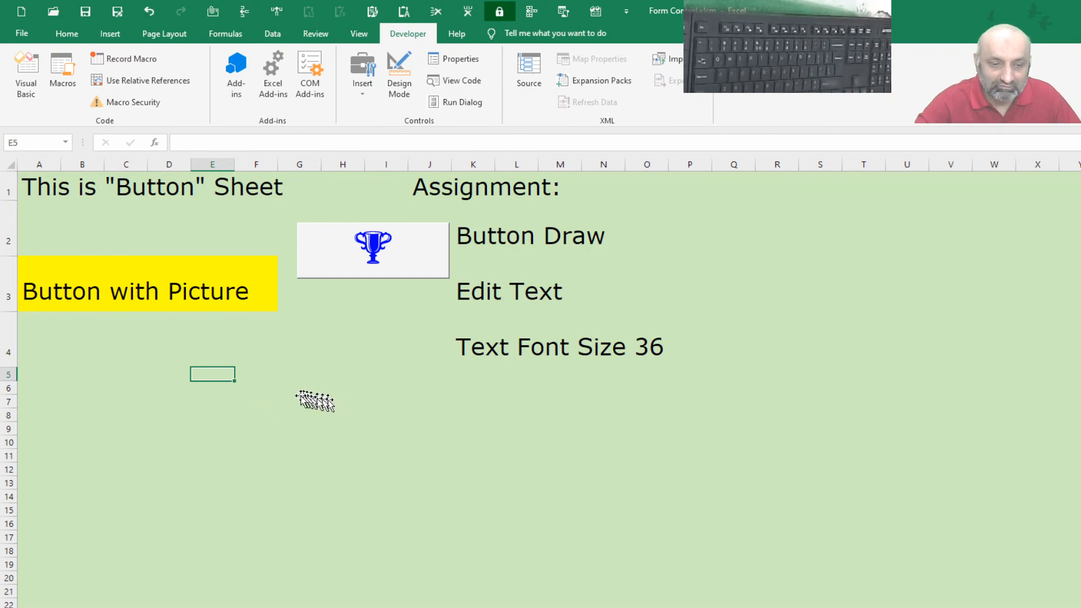
# Select the empty label and view the commands available for it without applying any
pyautogui.click(269, 399)
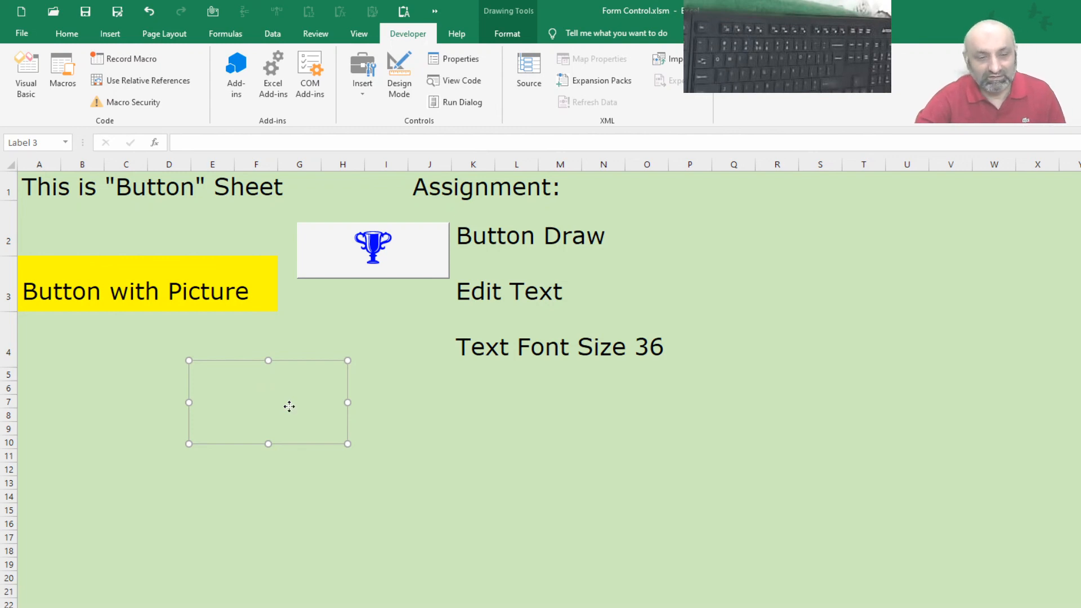
pyautogui.rightClick(289, 408)
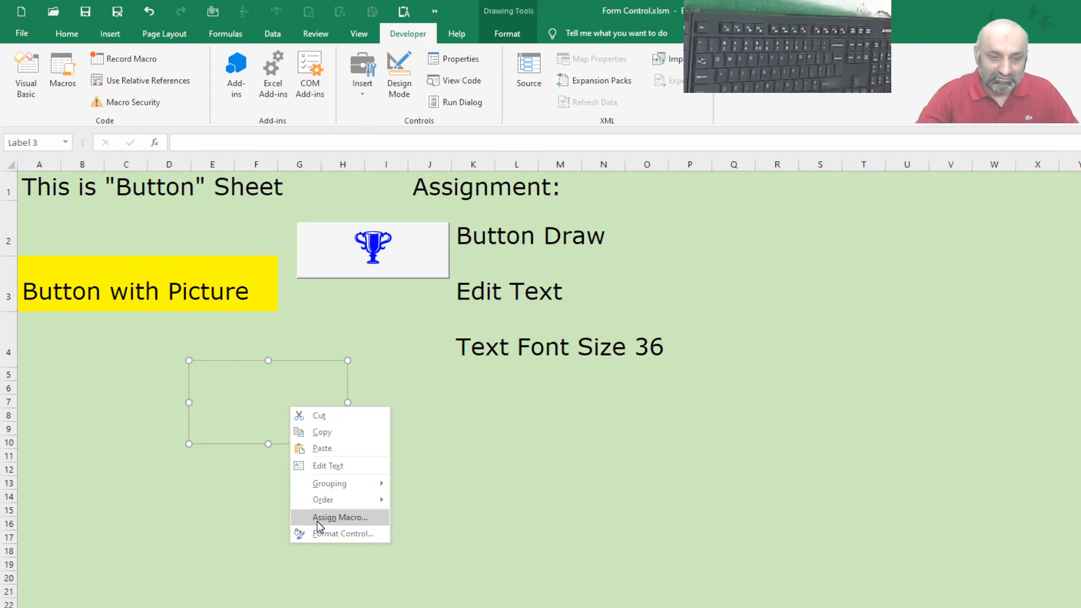
pyautogui.press('Escape')
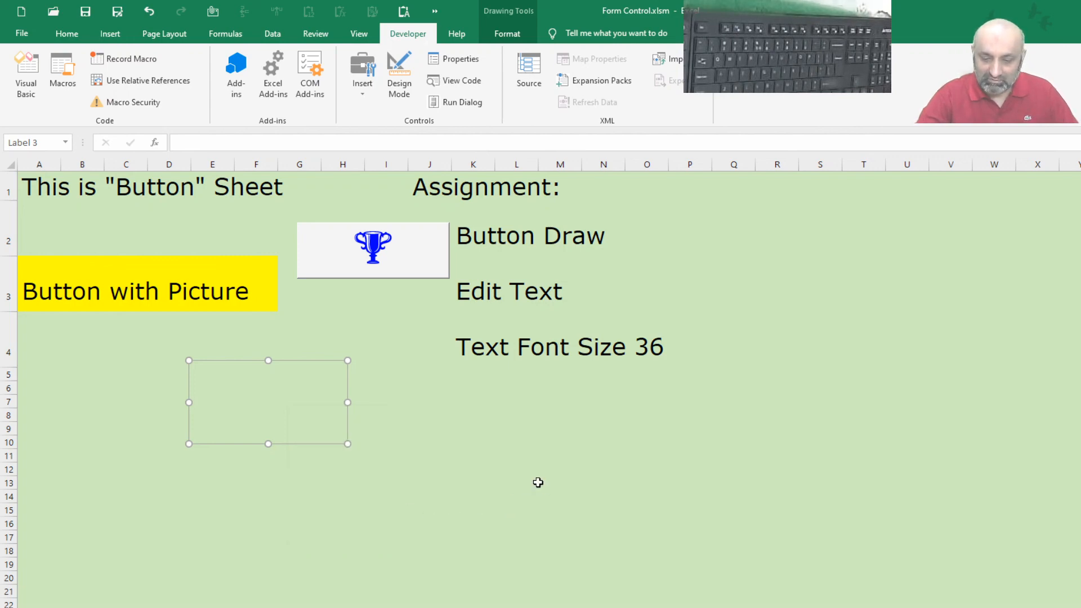